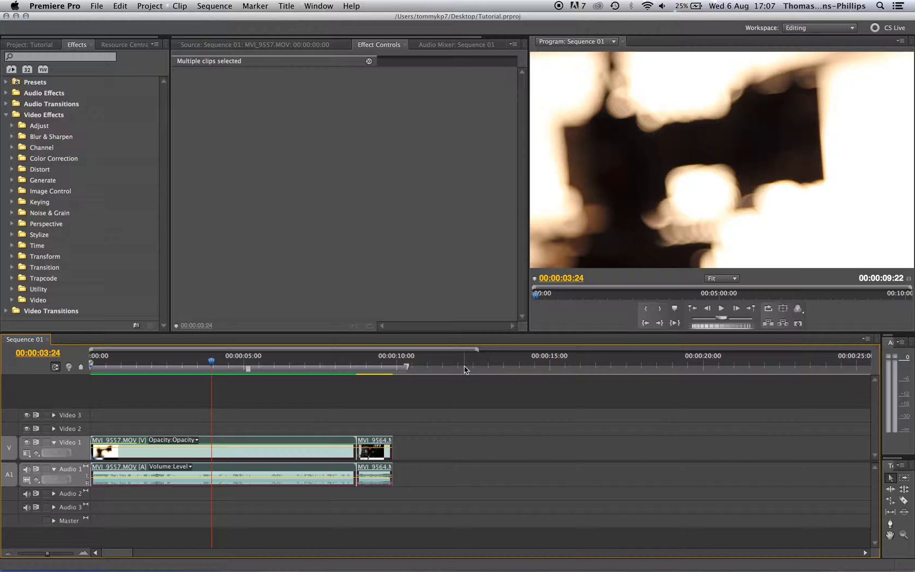
- Extend the work area to about 16 seconds and append MVI_9560.MOV after MVI_9564.MOV on the Video 1 track
{"action": "left_click_drag", "start_coordinate": [410, 371], "coordinate": [579, 382]}
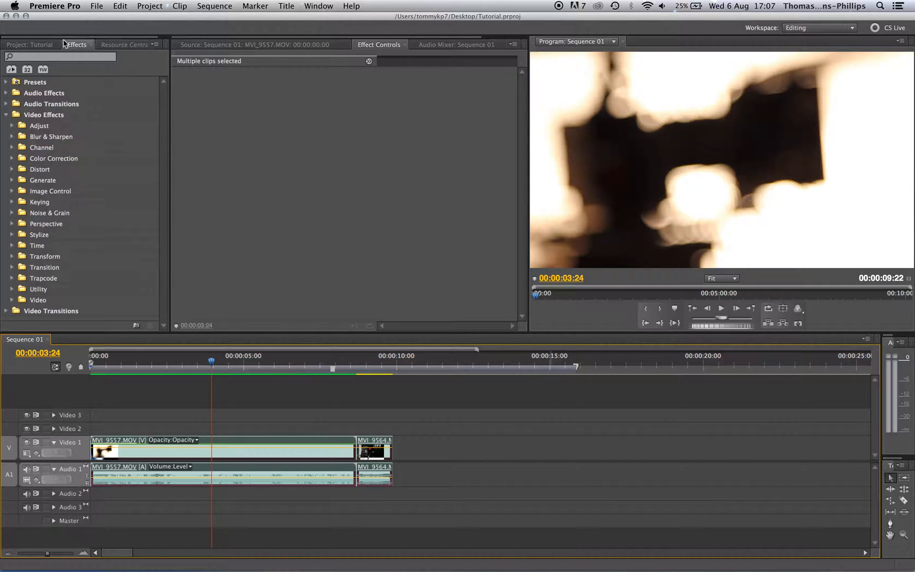
{"action": "left_click", "coordinate": [30, 45]}
{"action": "double_click", "coordinate": [22, 165]}
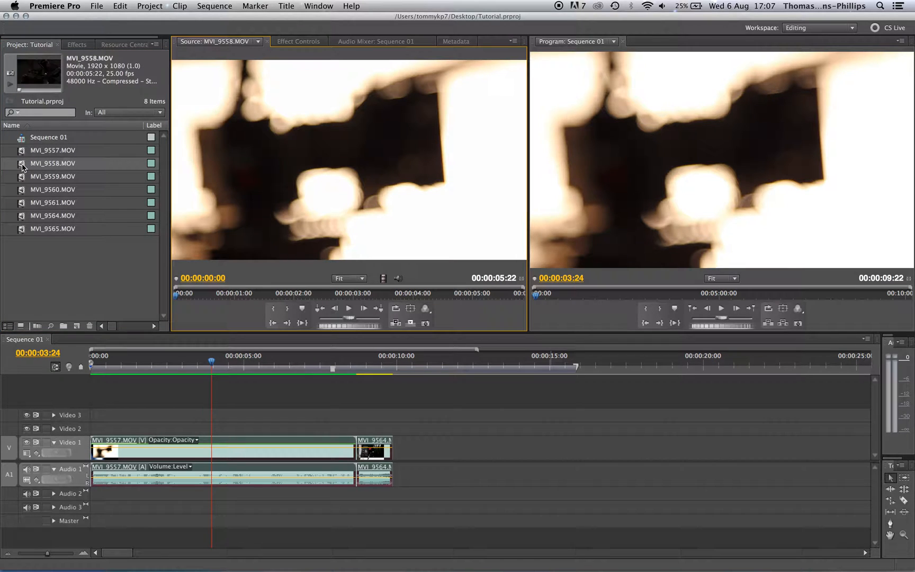
{"action": "double_click", "coordinate": [22, 178]}
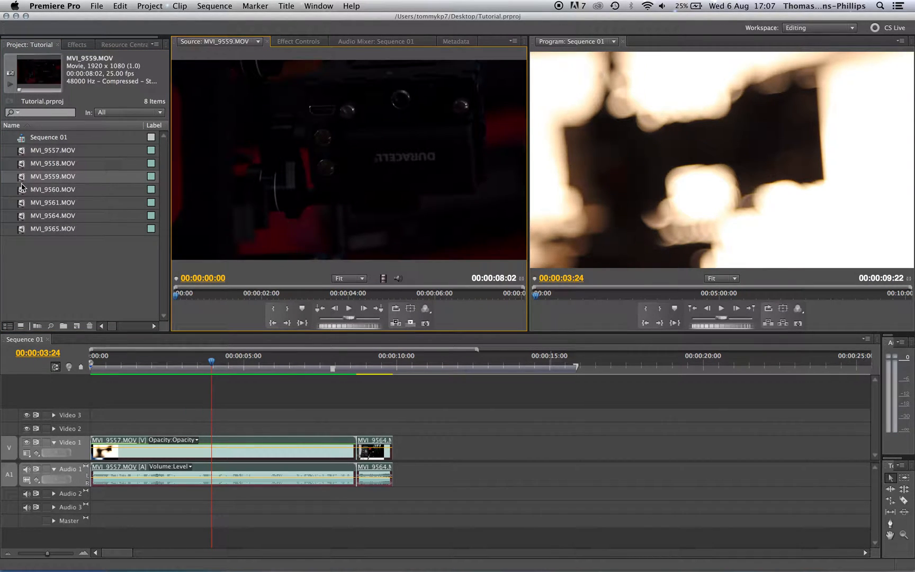
{"action": "double_click", "coordinate": [22, 190]}
{"action": "left_click_drag", "start_coordinate": [344, 165], "coordinate": [399, 447]}
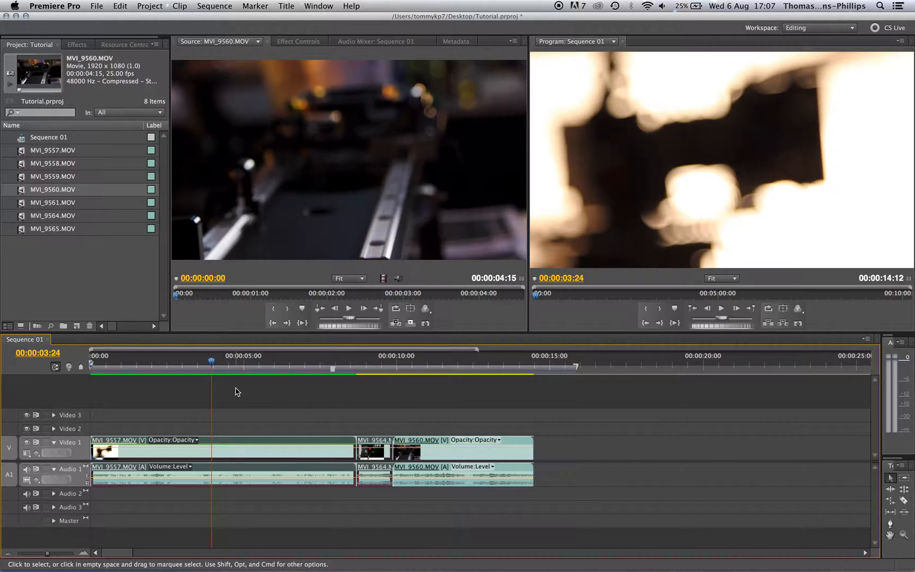
{"action": "left_click_drag", "start_coordinate": [120, 365], "coordinate": [426, 388]}
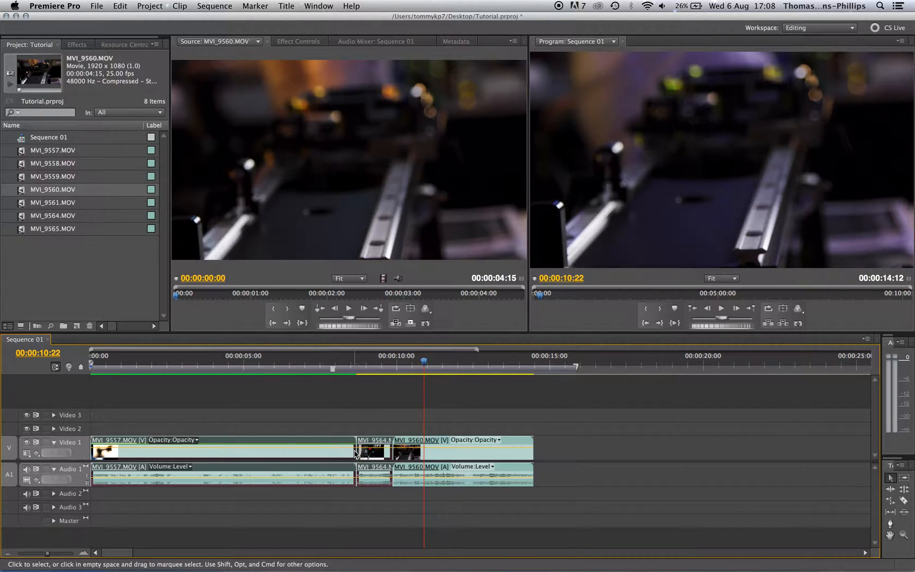
- Expand the Dissolve group of the video transitions and pick Cross Dissolve
{"action": "left_click", "coordinate": [78, 44]}
{"action": "left_click", "coordinate": [6, 116]}
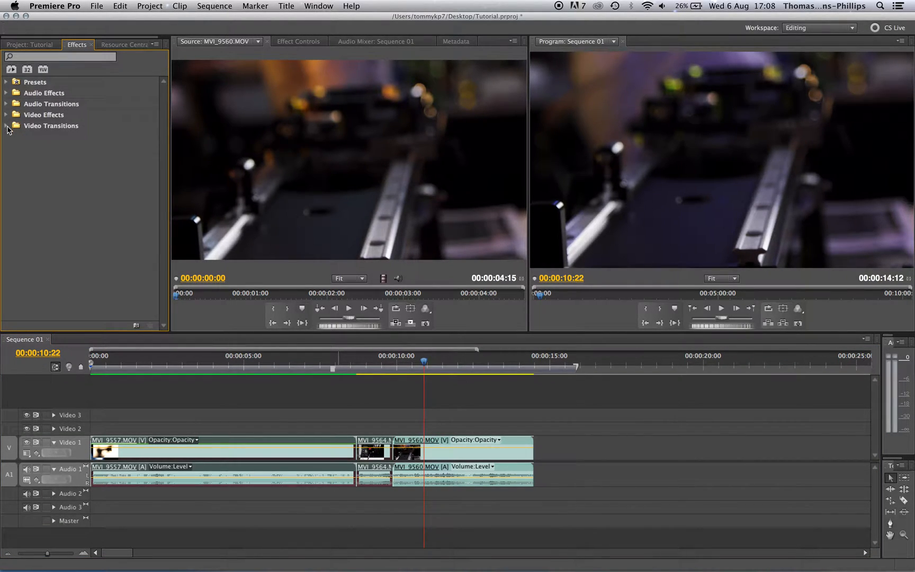
{"action": "left_click", "coordinate": [6, 126]}
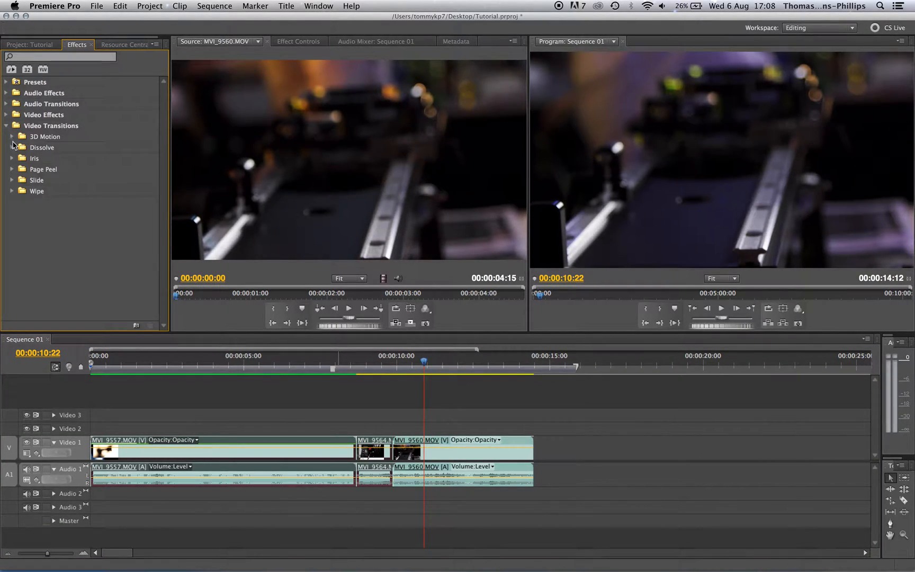
{"action": "left_click", "coordinate": [12, 147]}
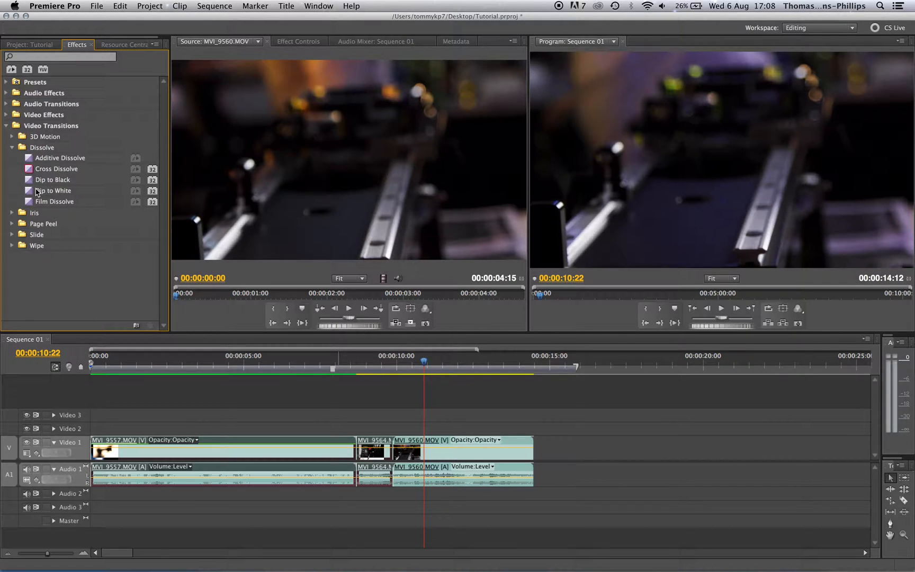
{"action": "left_click_drag", "start_coordinate": [30, 171], "coordinate": [144, 290]}
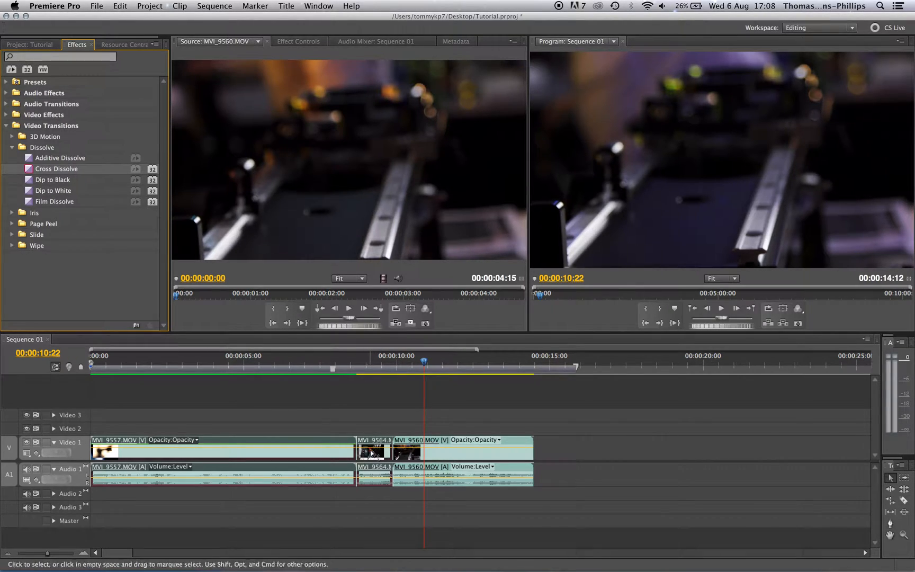
- Examine the original MVI_9564.MOV footage before and after the section used in the sequence
{"action": "key", "text": "shift+2"}
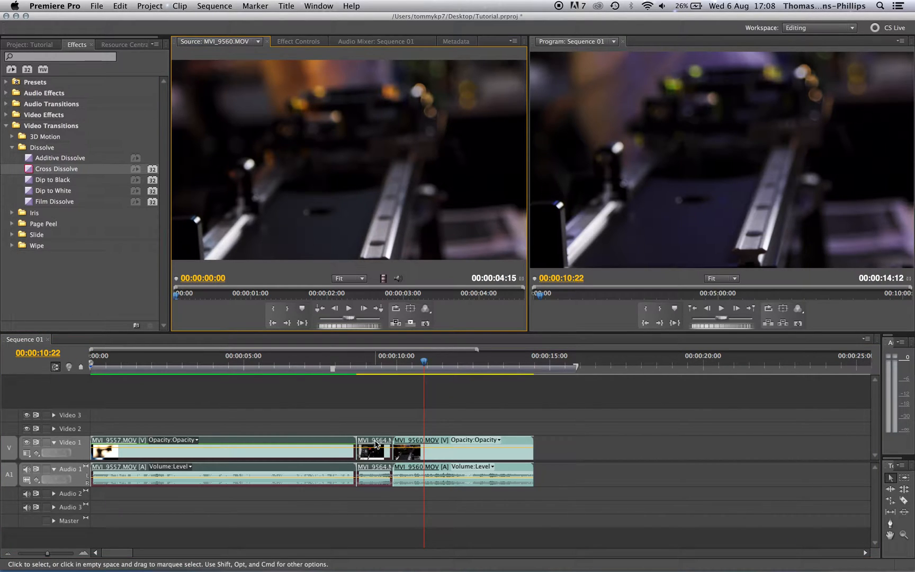
{"action": "key", "text": "shift+3"}
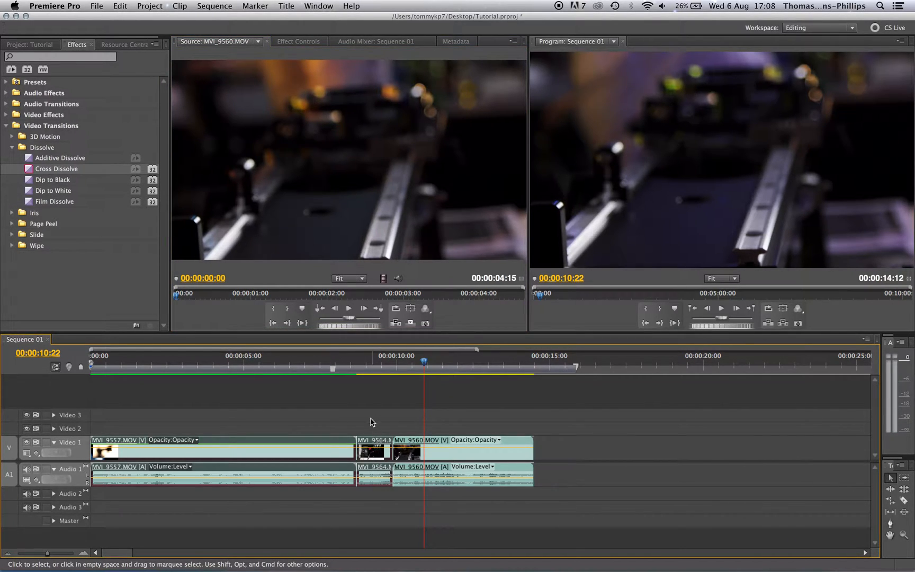
{"action": "double_click", "coordinate": [373, 446]}
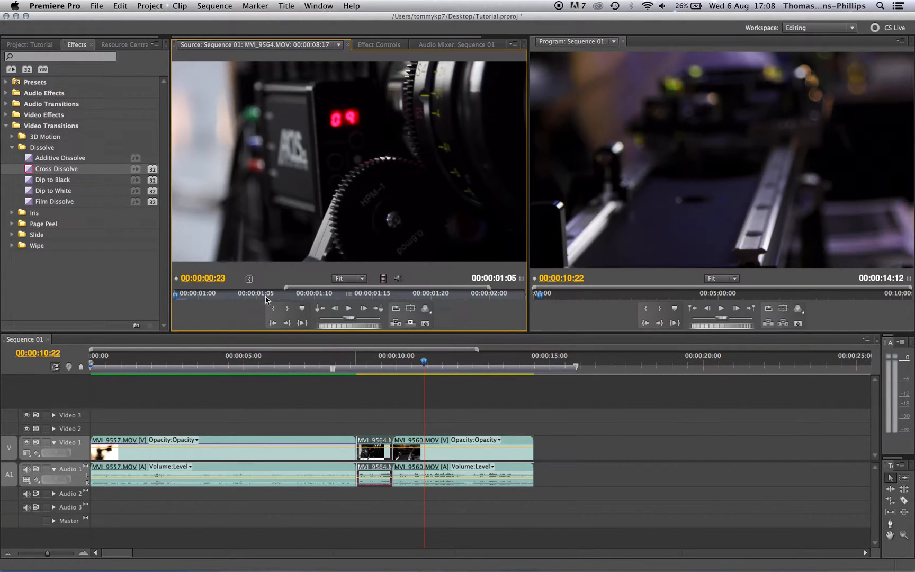
{"action": "left_click", "coordinate": [38, 48]}
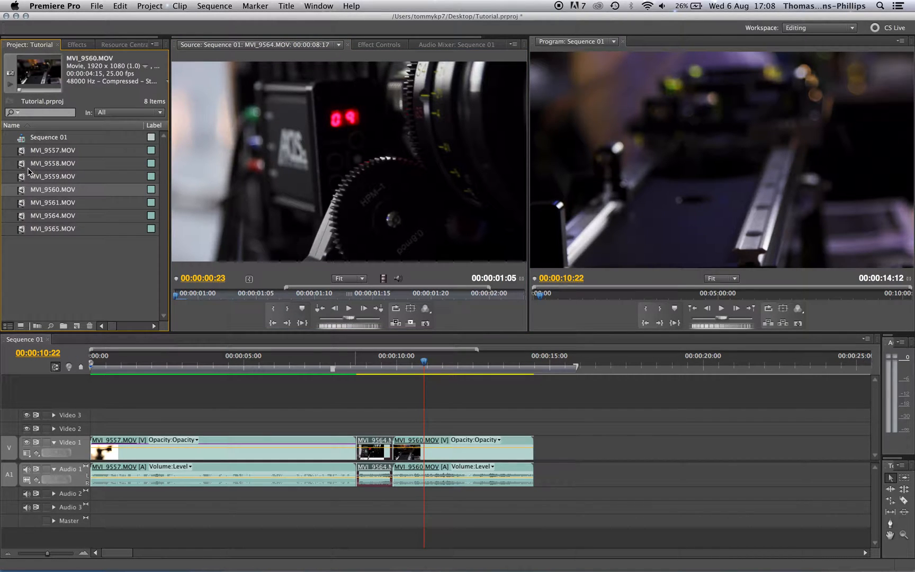
{"action": "double_click", "coordinate": [21, 214]}
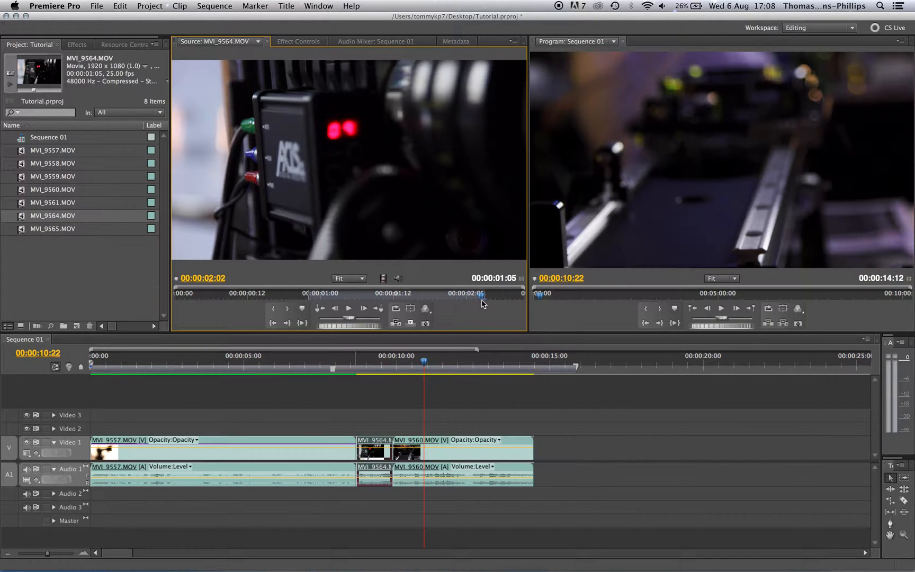
{"action": "left_click", "coordinate": [278, 296]}
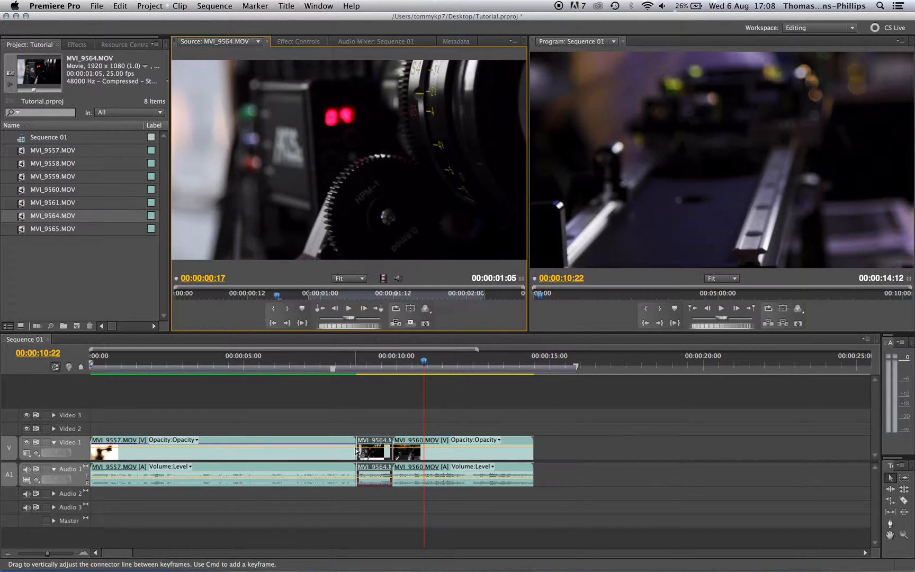
- Trim the end of MVI_9557.MOV back to about 00:00:07:07 and ripple delete the gap before MVI_9564.MOV
{"action": "left_click", "coordinate": [326, 440]}
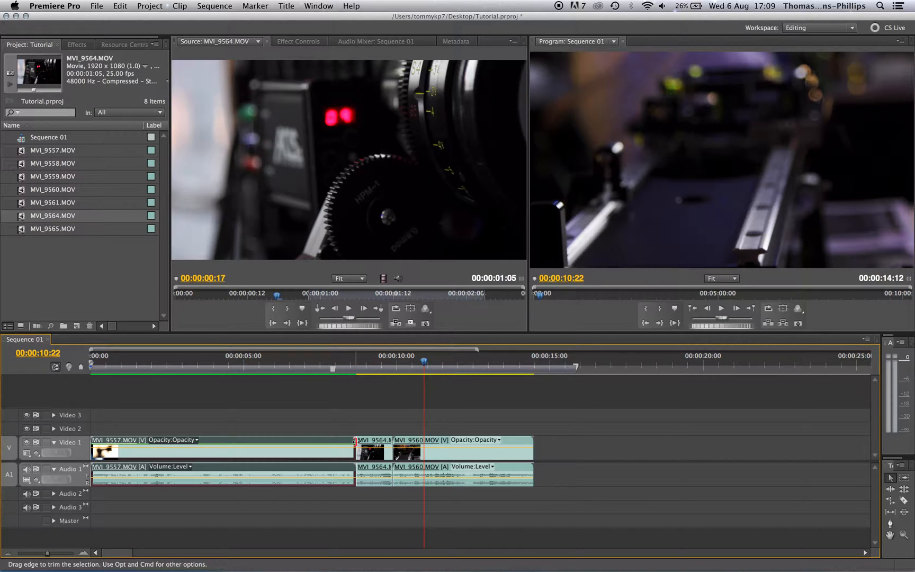
{"action": "left_click_drag", "start_coordinate": [353, 440], "coordinate": [313, 440]}
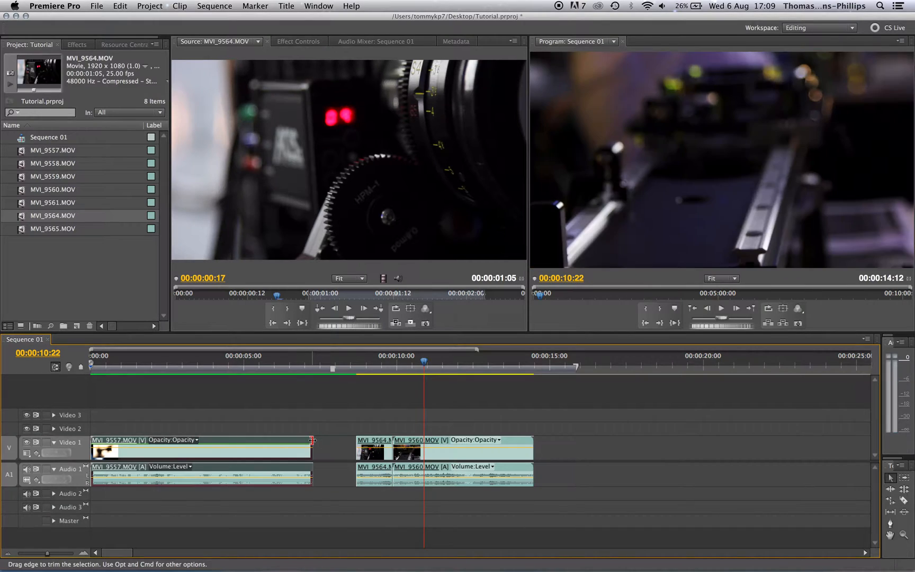
{"action": "right_click", "coordinate": [344, 443]}
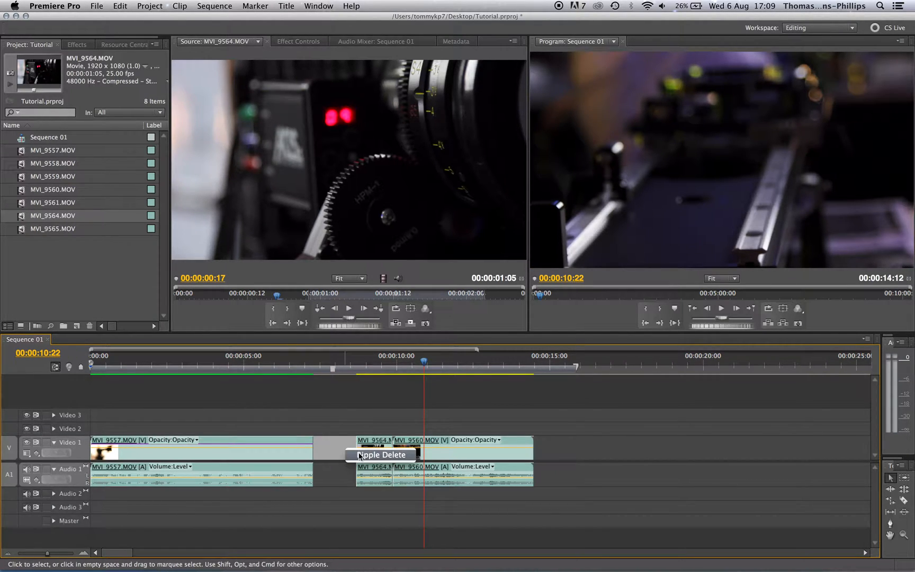
{"action": "left_click", "coordinate": [361, 456]}
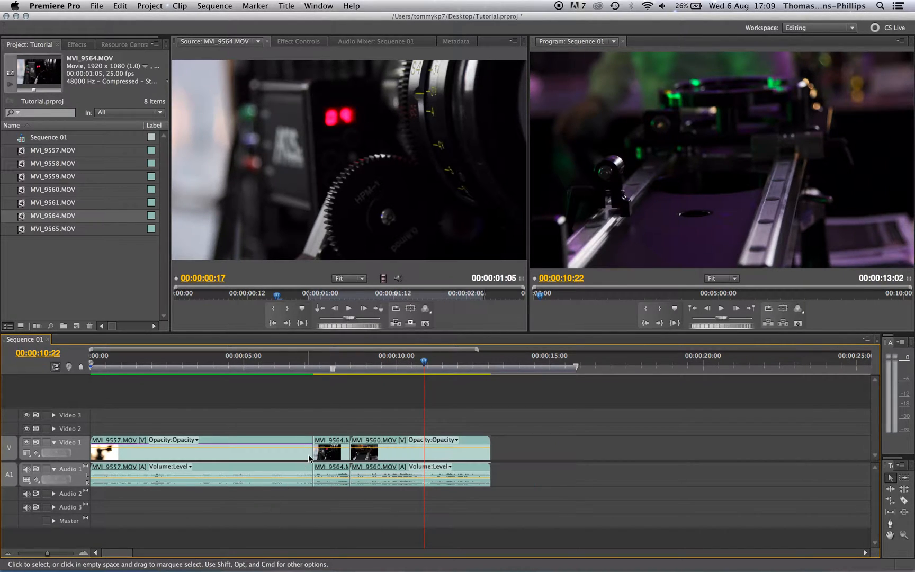
- Apply a Cross Dissolve at the cut between MVI_9557.MOV and MVI_9564.MOV and scrub through it
{"action": "left_click", "coordinate": [76, 44]}
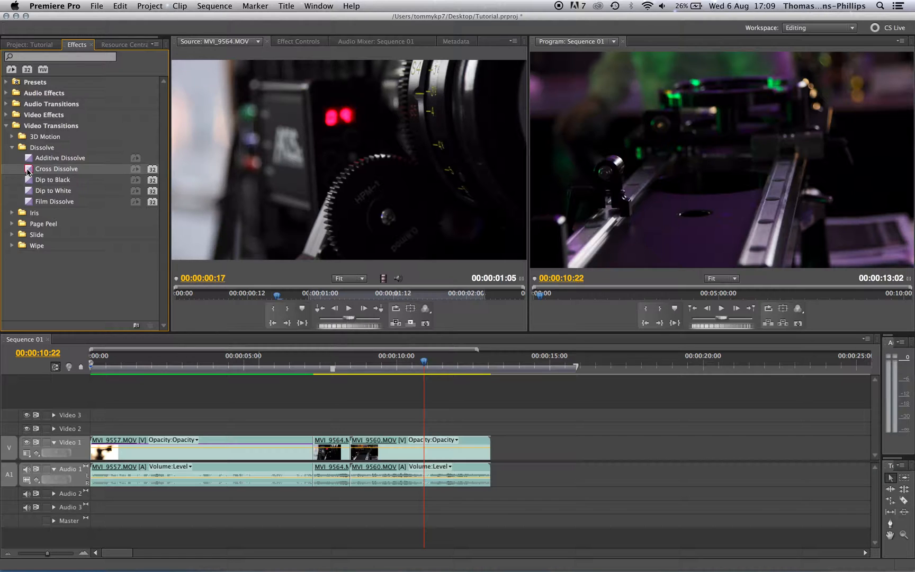
{"action": "left_click_drag", "start_coordinate": [27, 170], "coordinate": [320, 451]}
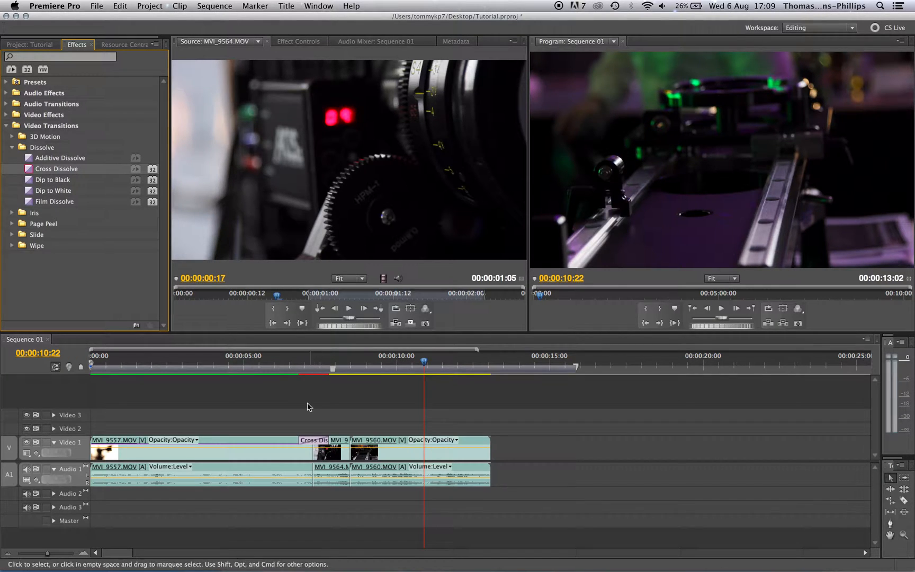
{"action": "left_click", "coordinate": [310, 361]}
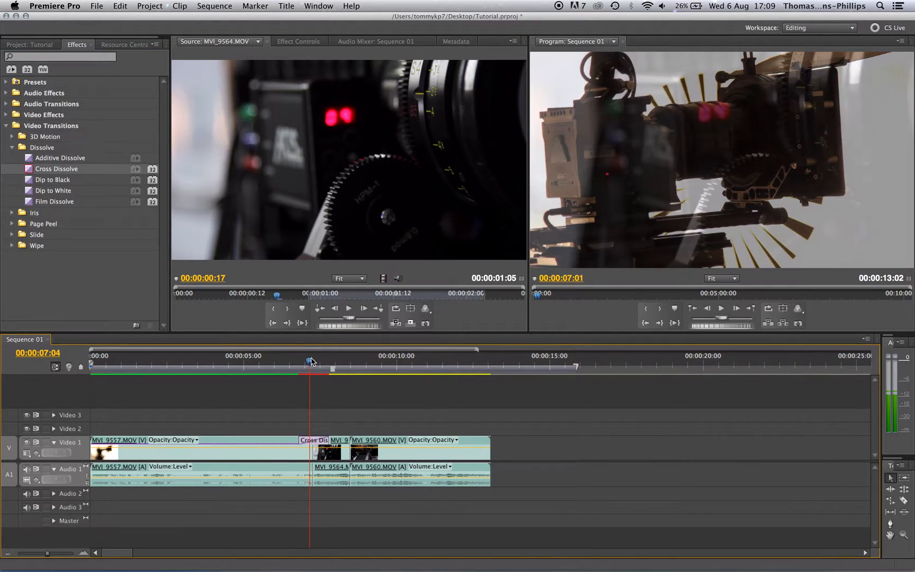
{"action": "left_click_drag", "start_coordinate": [311, 361], "coordinate": [330, 361]}
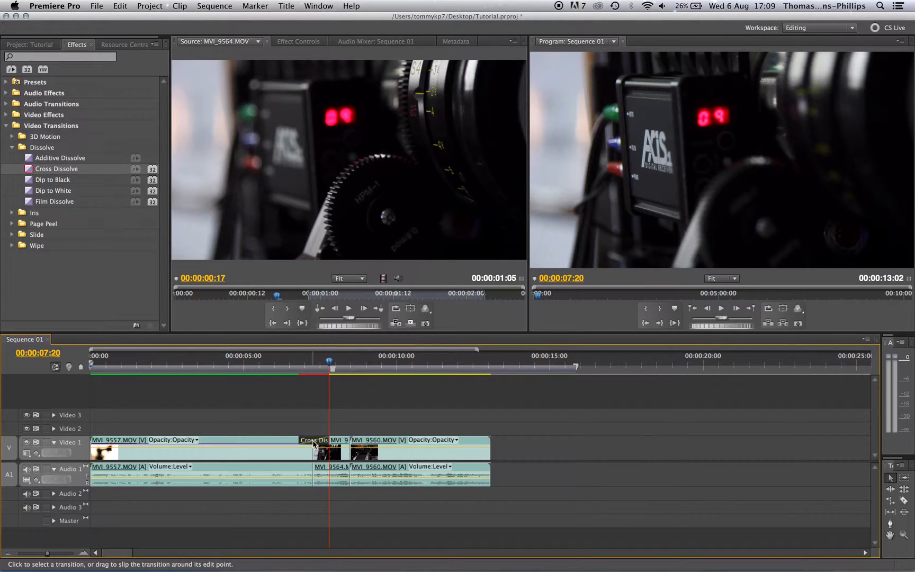
- Render the work area and review the Cross Dissolve and the following clips in the sequence
{"action": "key", "text": "Return"}
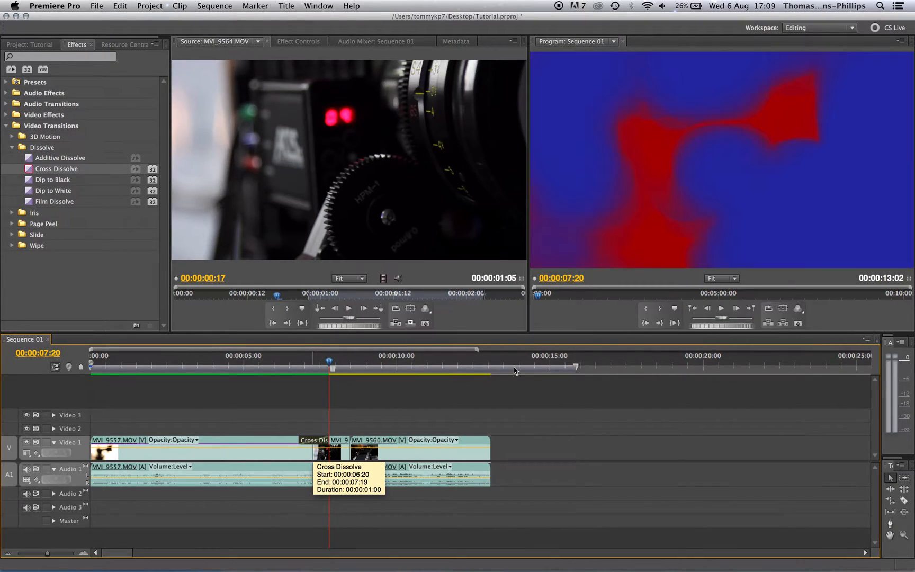
{"action": "left_click", "coordinate": [296, 359]}
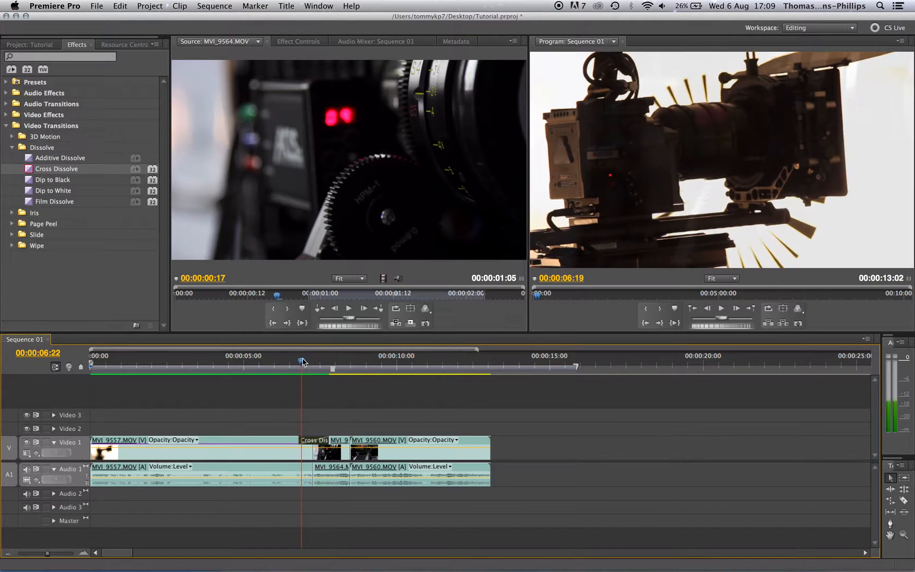
{"action": "left_click", "coordinate": [308, 364]}
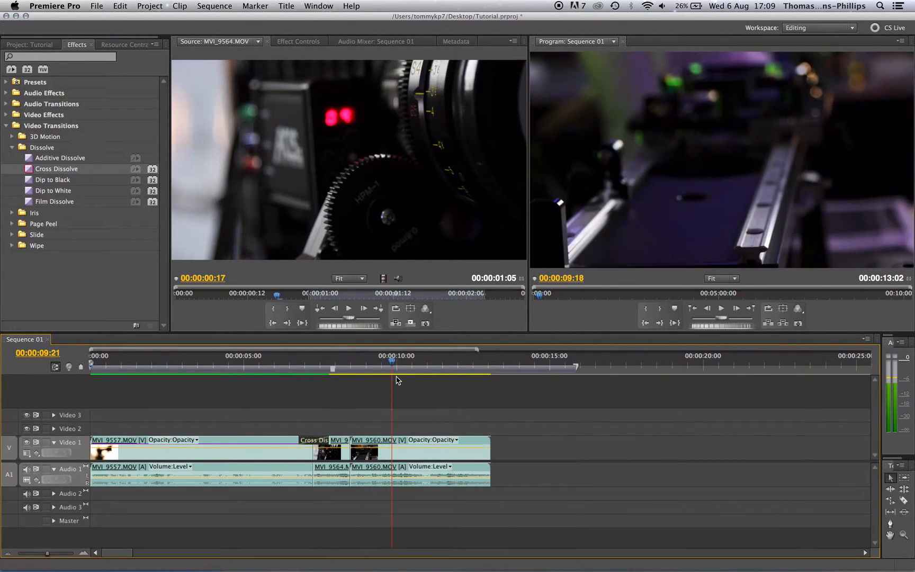
{"action": "left_click_drag", "start_coordinate": [370, 376], "coordinate": [339, 382]}
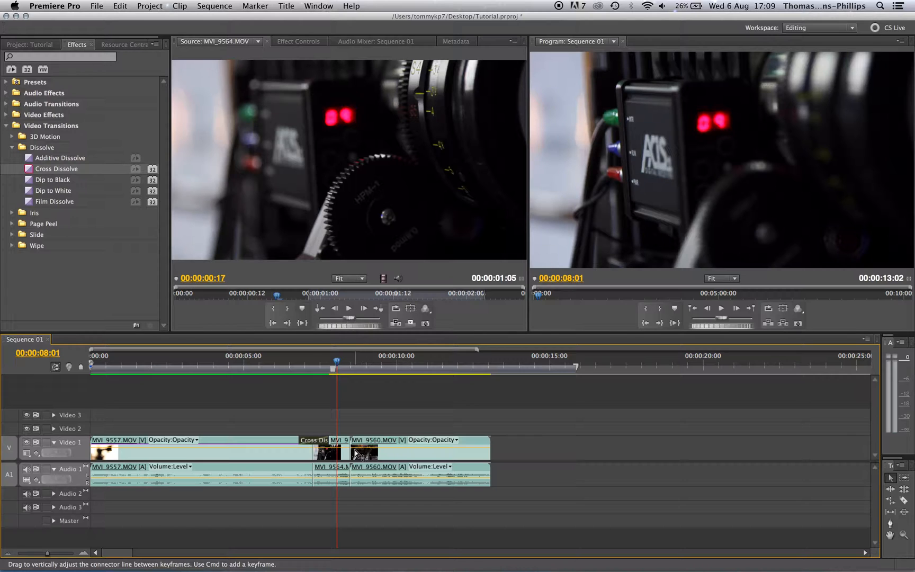
- Trim about one second off the start of MVI_9560.MOV and close the gap after MVI_9564.MOV
{"action": "key", "text": "Down"}
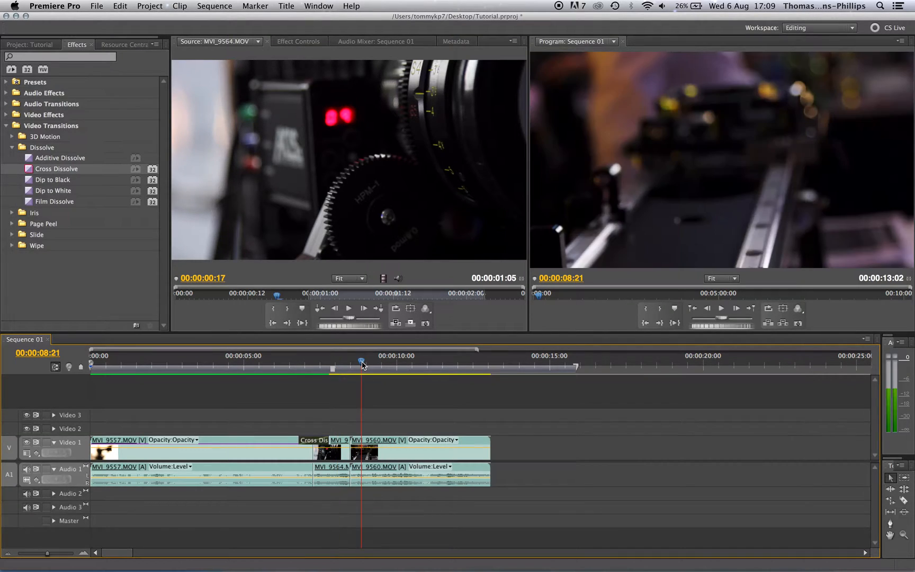
{"action": "left_click", "coordinate": [358, 461]}
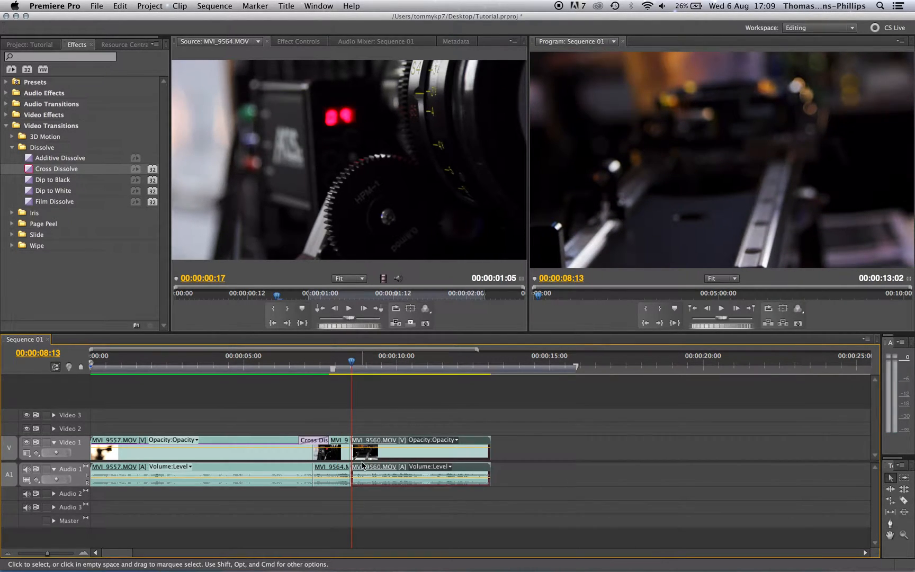
{"action": "double_click", "coordinate": [365, 453]}
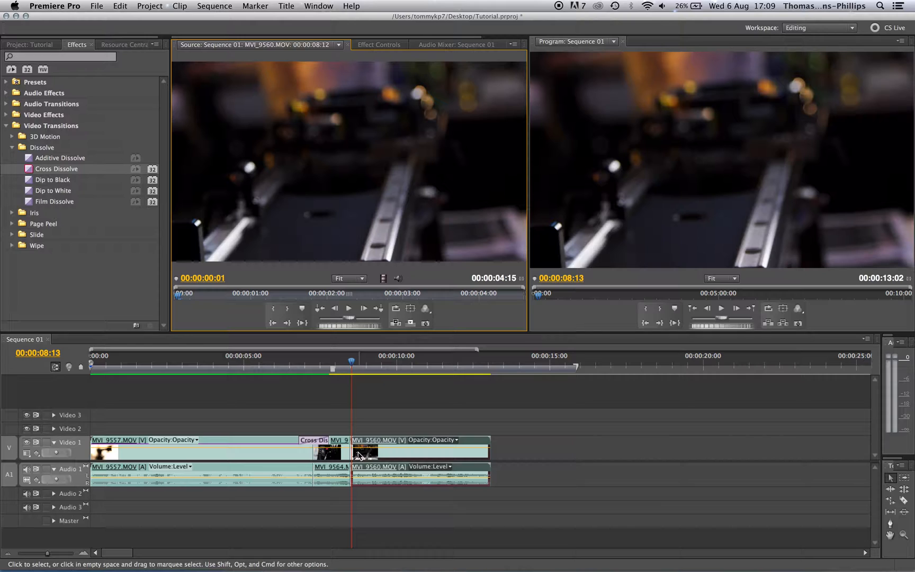
{"action": "left_click_drag", "start_coordinate": [352, 454], "coordinate": [391, 446]}
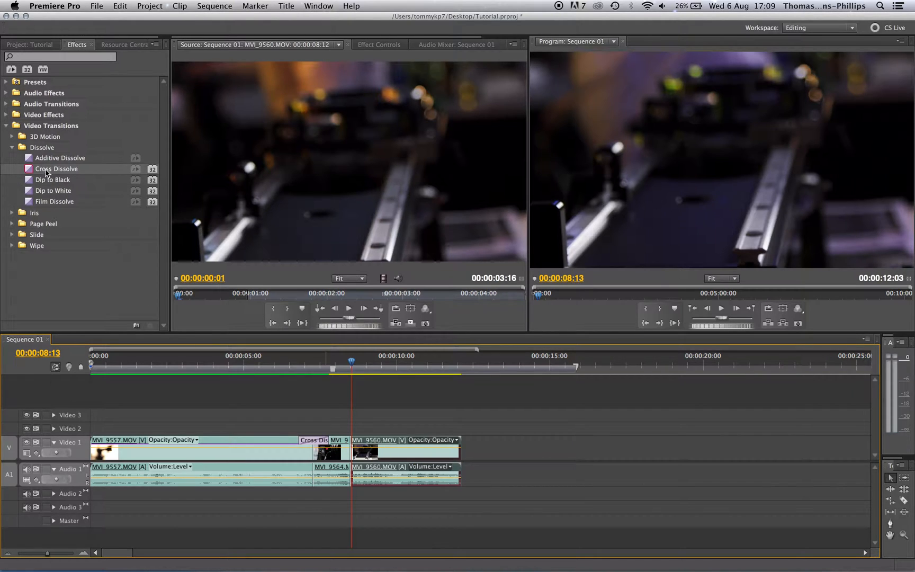
- Apply a Dip to Black transition between MVI_9564.MOV and MVI_9560.MOV and render the work area
{"action": "left_click_drag", "start_coordinate": [32, 183], "coordinate": [353, 448]}
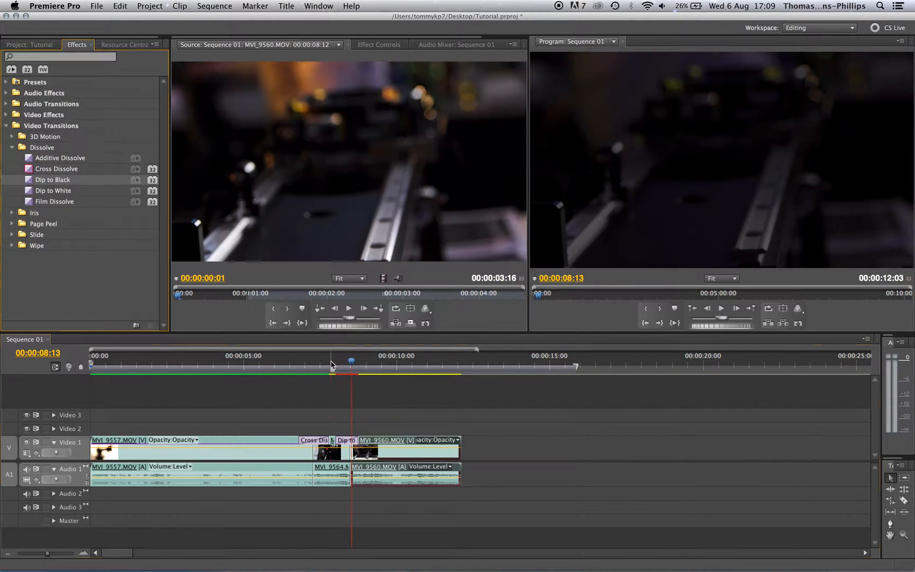
{"action": "left_click", "coordinate": [331, 365]}
{"action": "key", "text": "space"}
{"action": "key", "text": "space"}
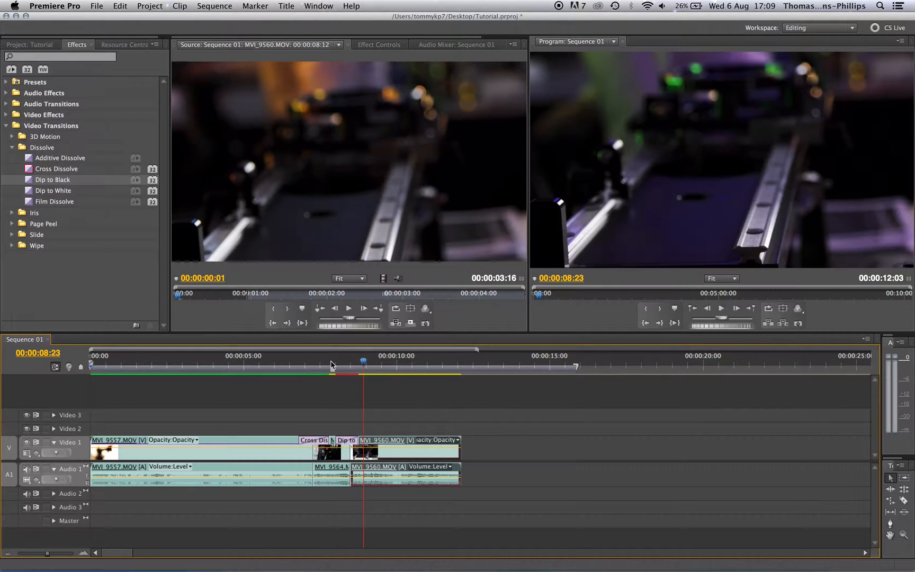
{"action": "left_click", "coordinate": [344, 444]}
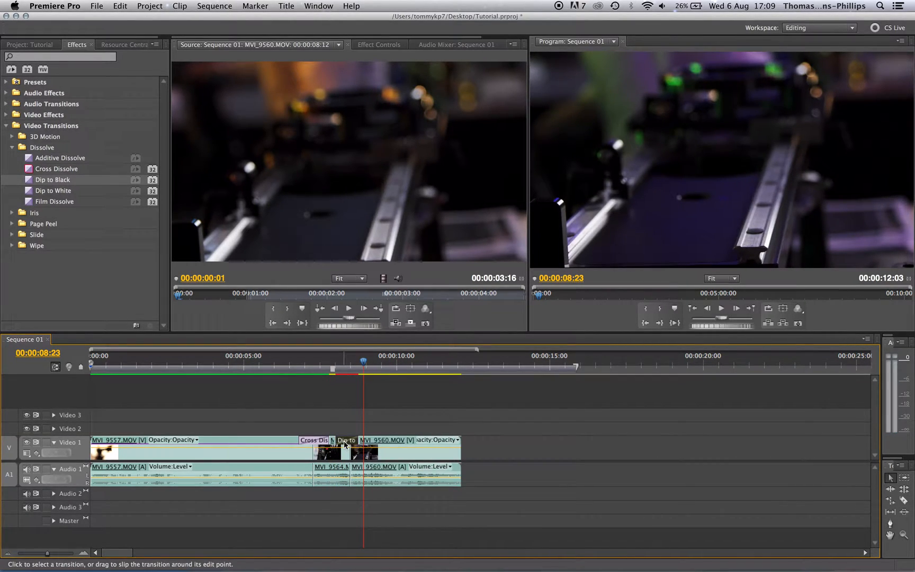
{"action": "key", "text": "Return"}
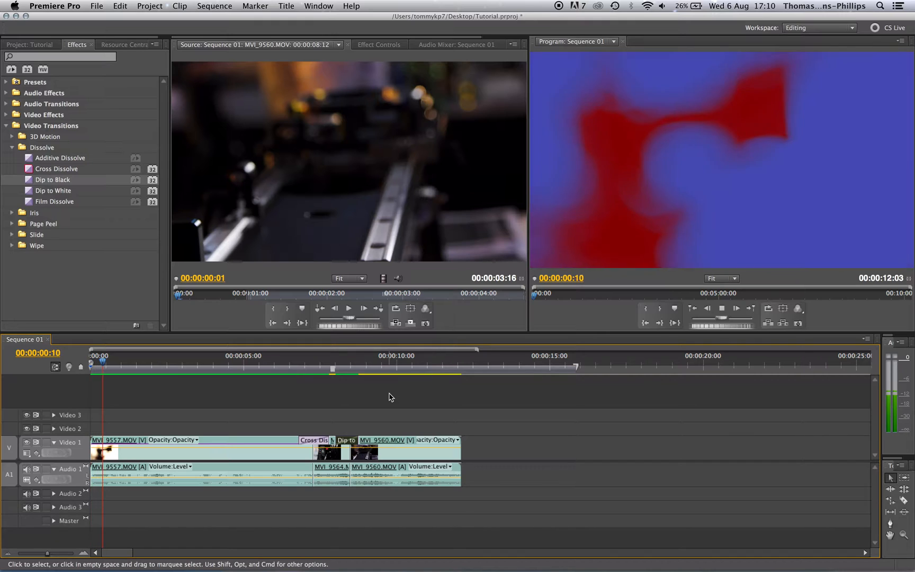
- Try adjusting the opacity level of the whole MVI_9560.MOV clip and return it to 100
{"action": "left_click", "coordinate": [298, 358]}
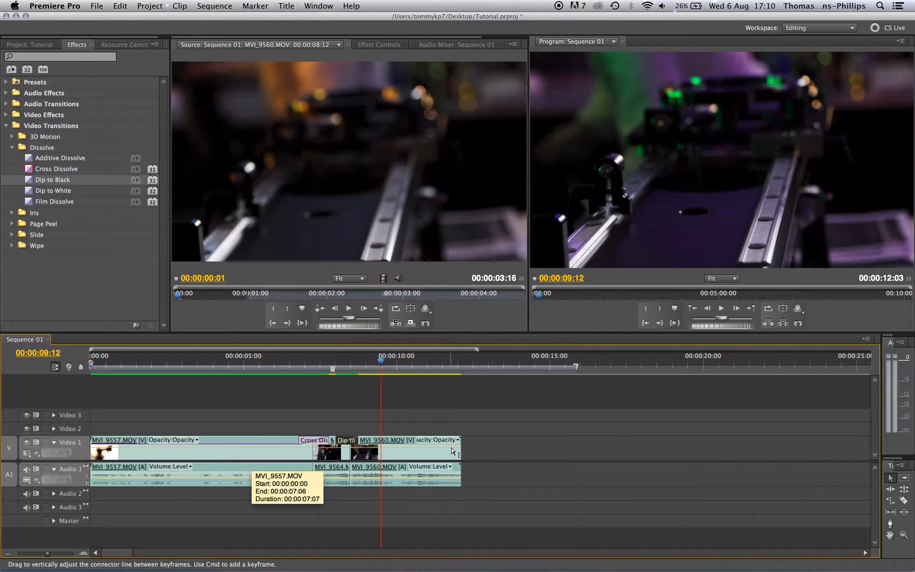
{"action": "mouse_move", "coordinate": [452, 451]}
{"action": "left_click_drag", "start_coordinate": [452, 451], "coordinate": [439, 461]}
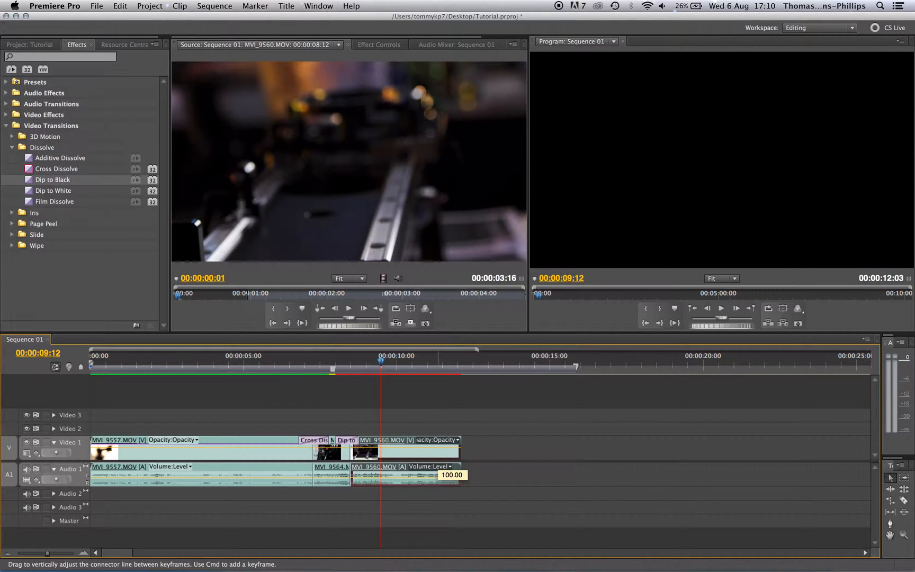
- Fade out MVI_9560.MOV with an opacity keyframe at 00:00:10:22 and a lowered one at the clip's end
{"action": "left_click", "coordinate": [390, 362]}
{"action": "left_click_drag", "start_coordinate": [390, 362], "coordinate": [423, 362]}
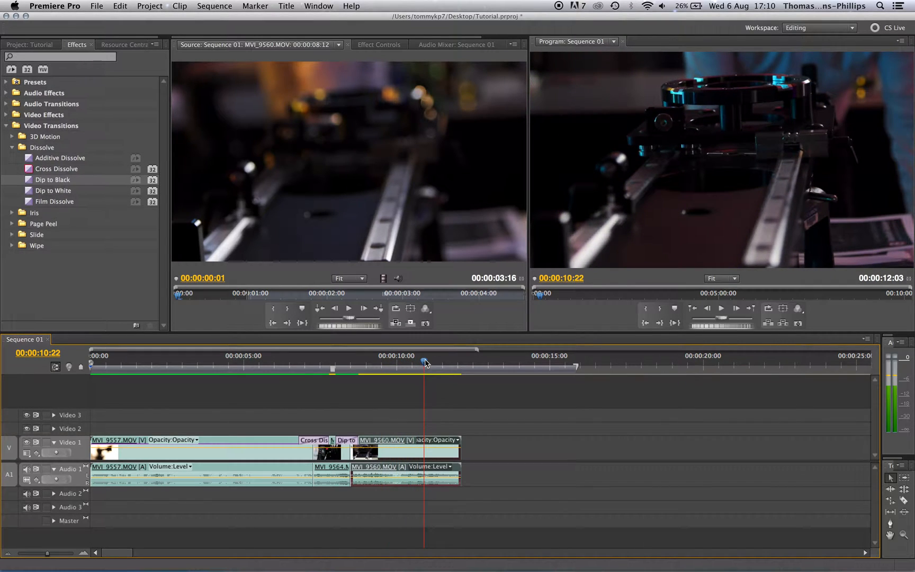
{"action": "left_click", "coordinate": [425, 449], "text": "super"}
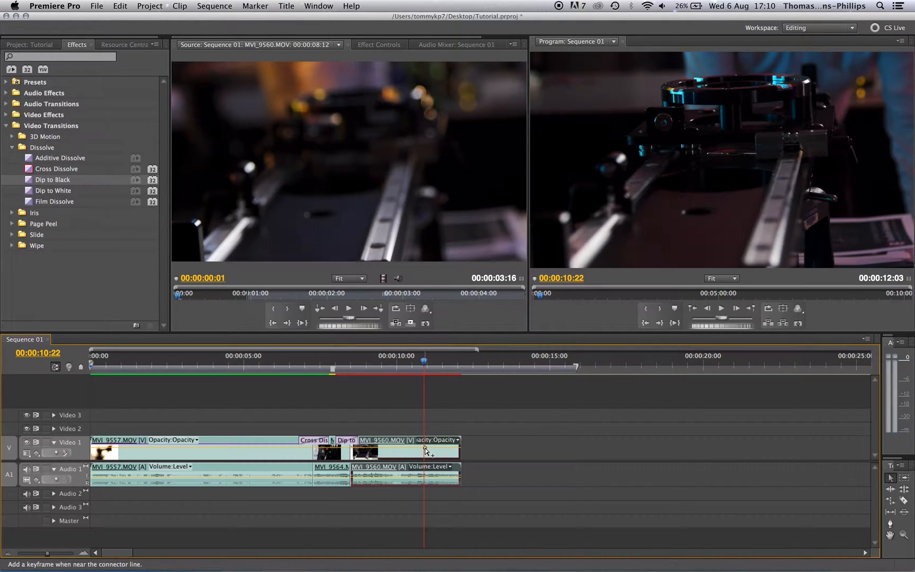
{"action": "left_click", "coordinate": [454, 448], "text": "super"}
{"action": "left_click_drag", "start_coordinate": [454, 447], "coordinate": [458, 454]}
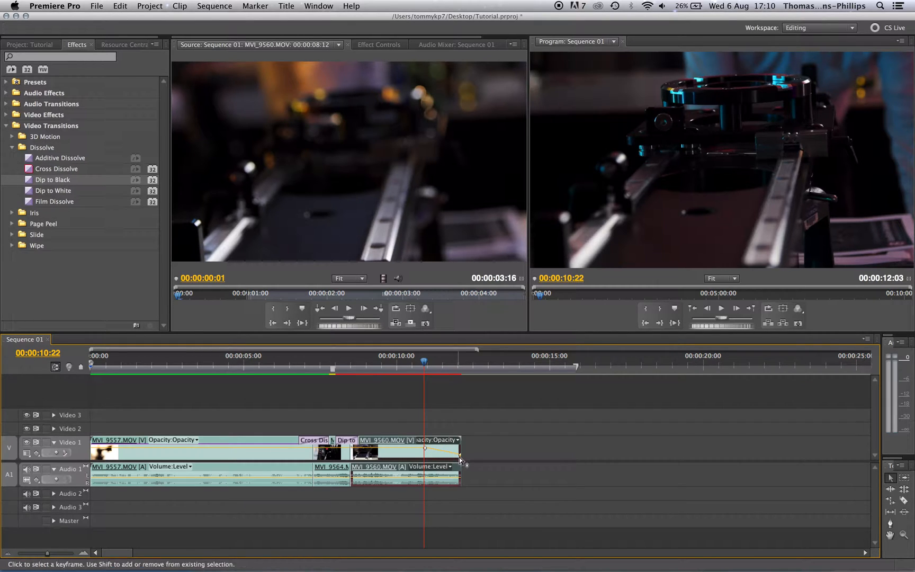
- Fade in MVI_9557.MOV with opacity keyframes, placing the full-opacity one at about 00:00:01:02, and play the opening
{"action": "left_click_drag", "start_coordinate": [424, 362], "coordinate": [252, 388]}
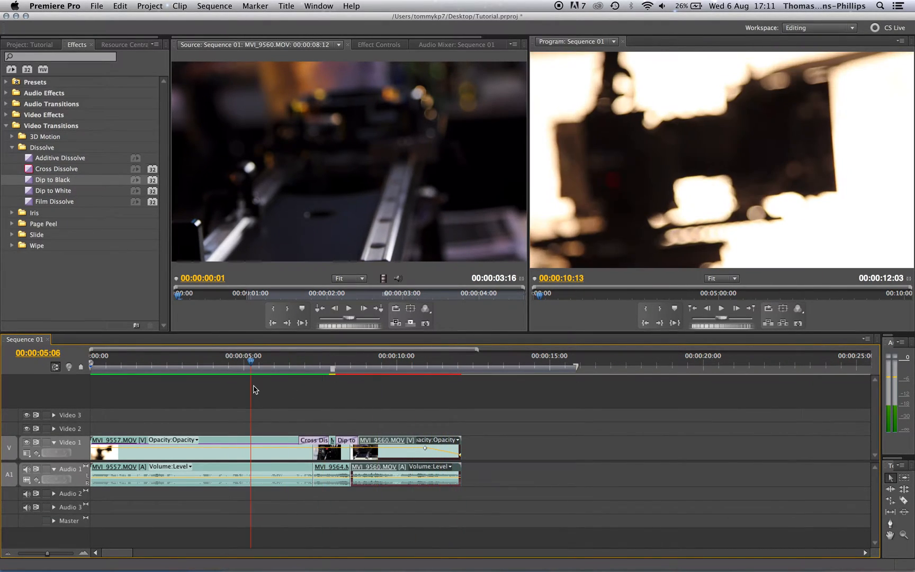
{"action": "left_click", "coordinate": [139, 448], "text": "super"}
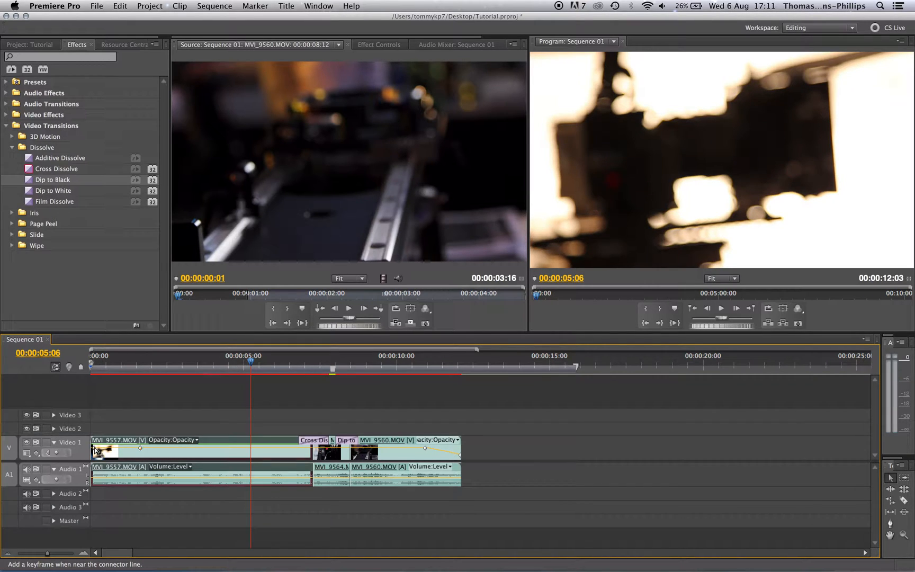
{"action": "left_click_drag", "start_coordinate": [96, 450], "coordinate": [133, 448]}
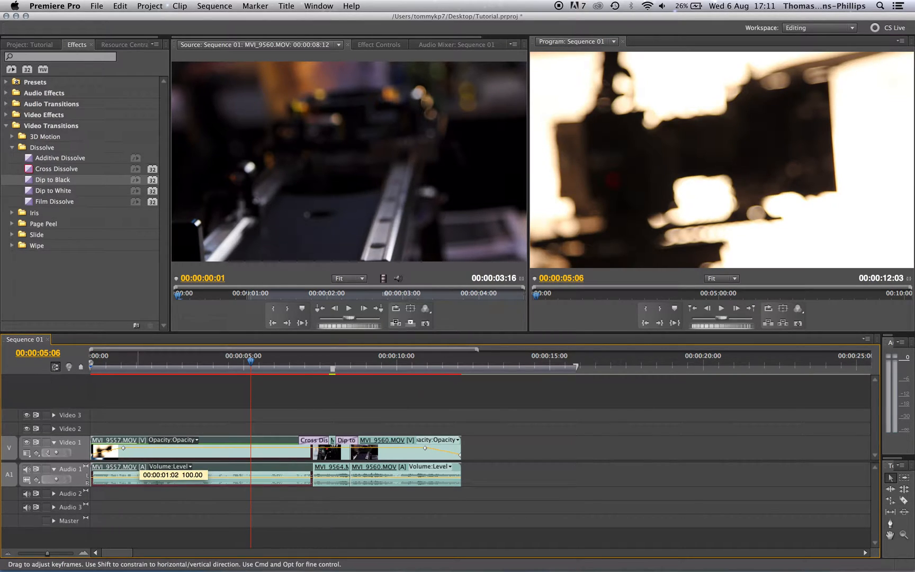
{"action": "left_click_drag", "start_coordinate": [98, 362], "coordinate": [71, 358]}
{"action": "key", "text": "space"}
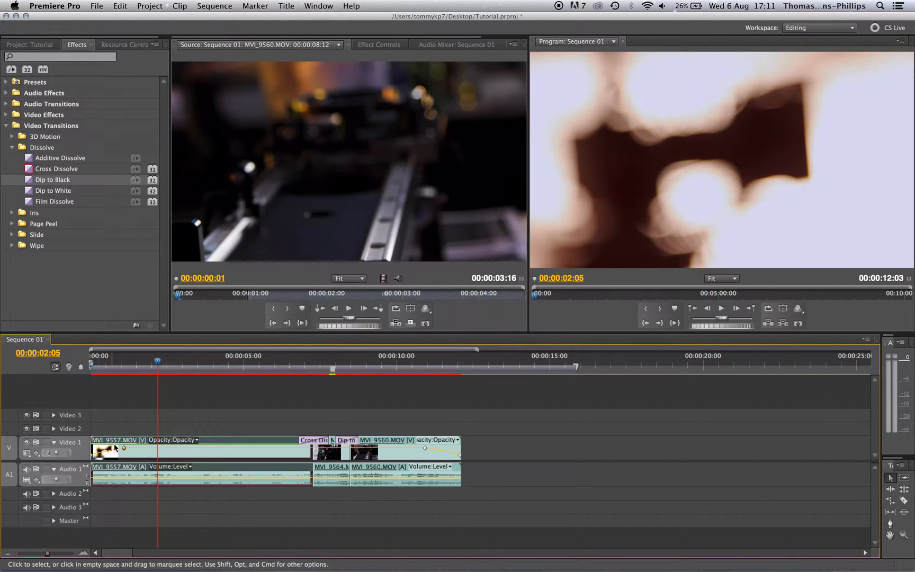
- Shift the full-opacity keyframe of MVI_9557.MOV earlier, replaying the opening to check it, and render the clips
{"action": "left_click_drag", "start_coordinate": [124, 448], "coordinate": [119, 448]}
{"action": "left_click_drag", "start_coordinate": [98, 365], "coordinate": [61, 358]}
{"action": "key", "text": "space"}
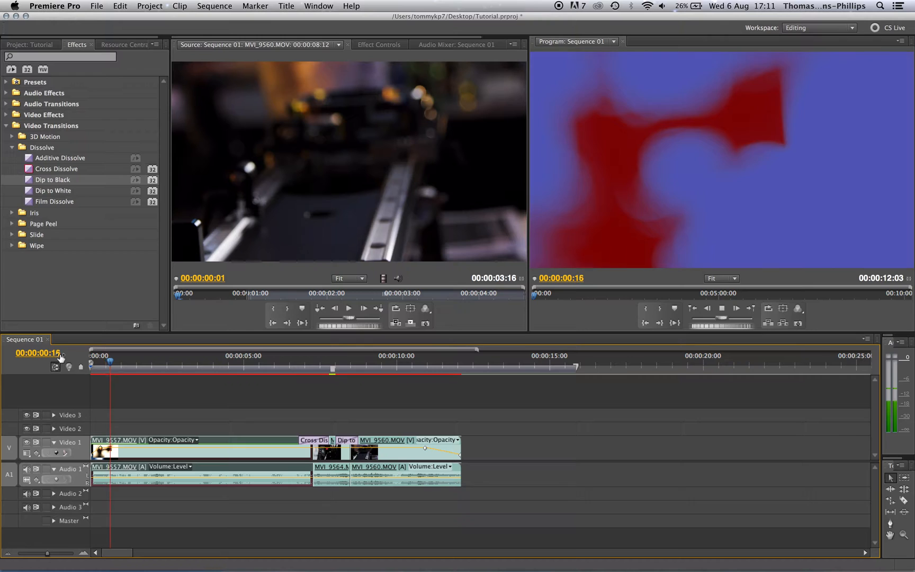
{"action": "left_click_drag", "start_coordinate": [60, 357], "coordinate": [63, 358]}
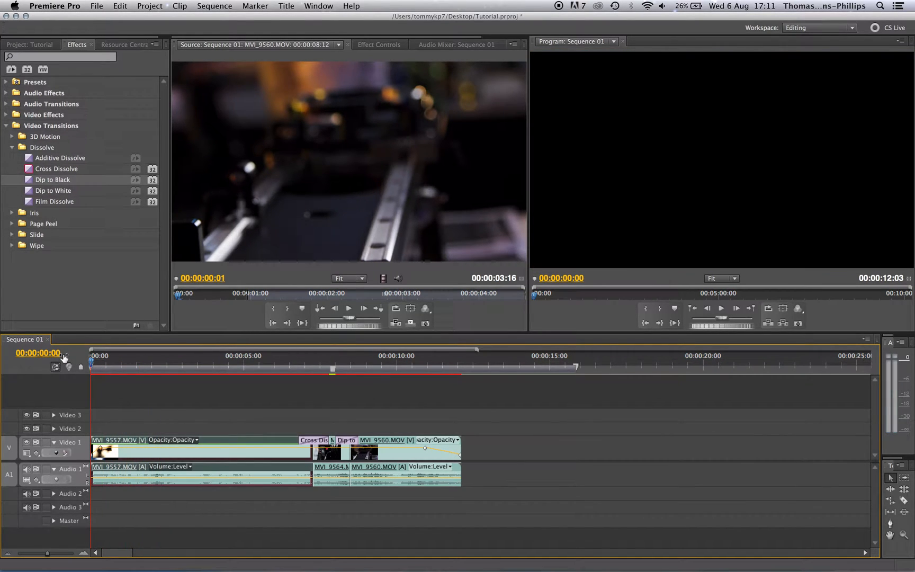
{"action": "key", "text": "space"}
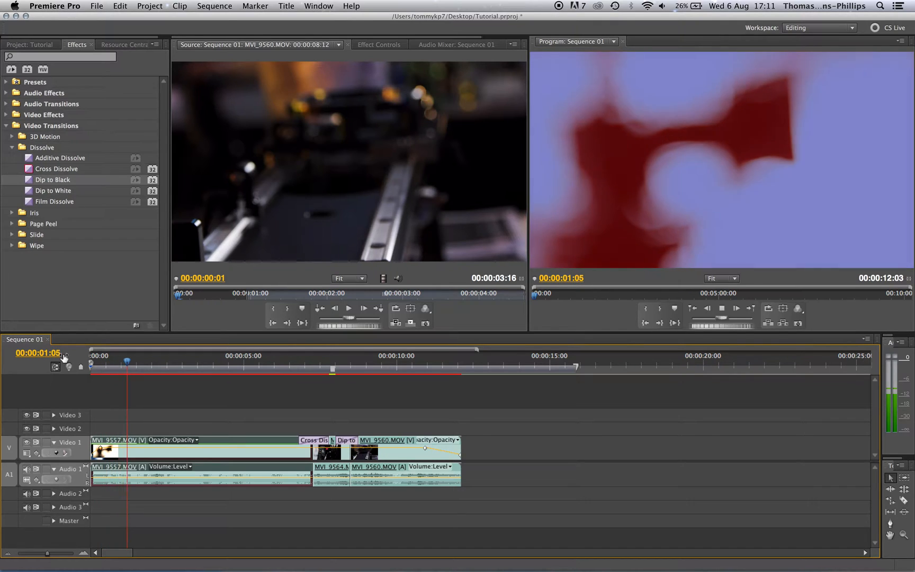
{"action": "key", "text": "space"}
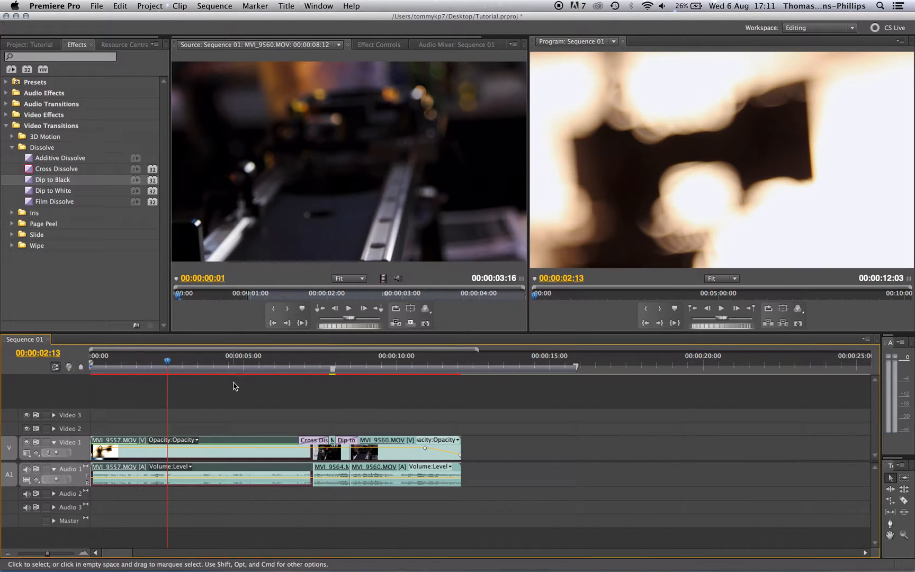
{"action": "left_click_drag", "start_coordinate": [488, 419], "coordinate": [220, 504]}
{"action": "key", "text": "Return"}
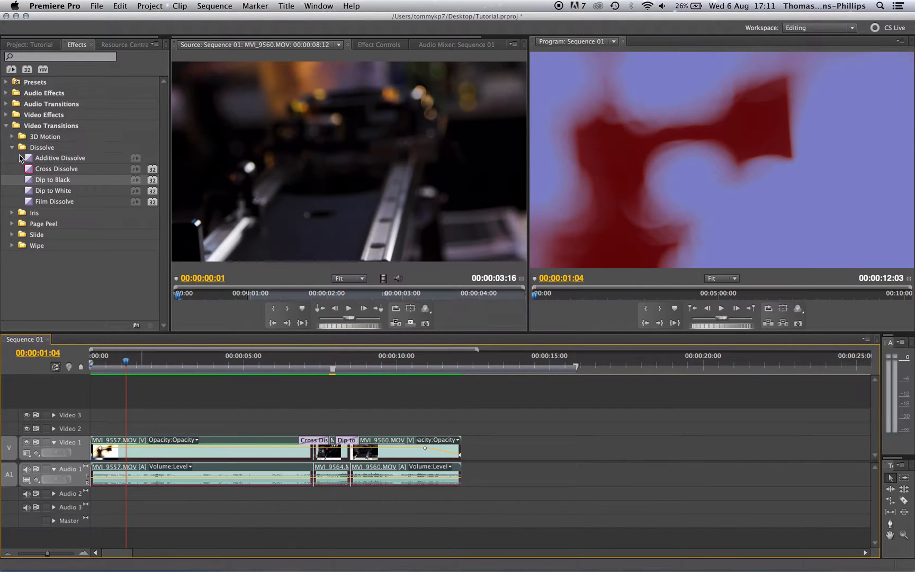
- Apply Constant Gain audio crossfades at the cuts on both sides of MVI_9564.MOV on Audio 1
{"action": "left_click", "coordinate": [6, 126]}
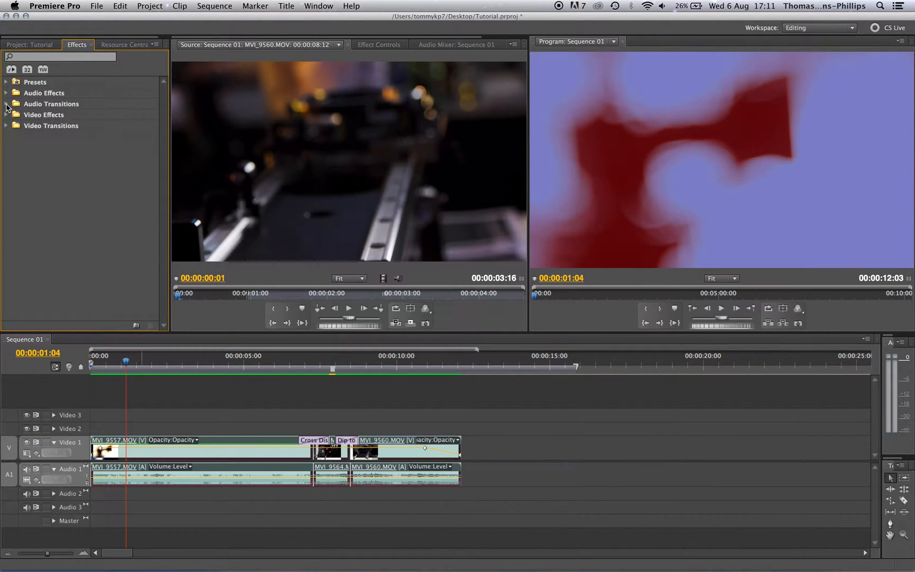
{"action": "left_click", "coordinate": [6, 105]}
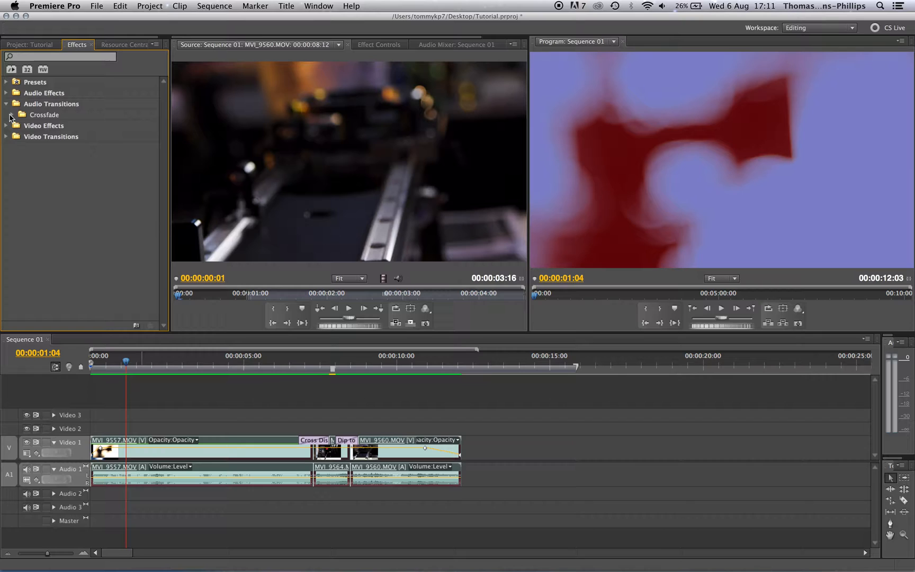
{"action": "left_click", "coordinate": [12, 114]}
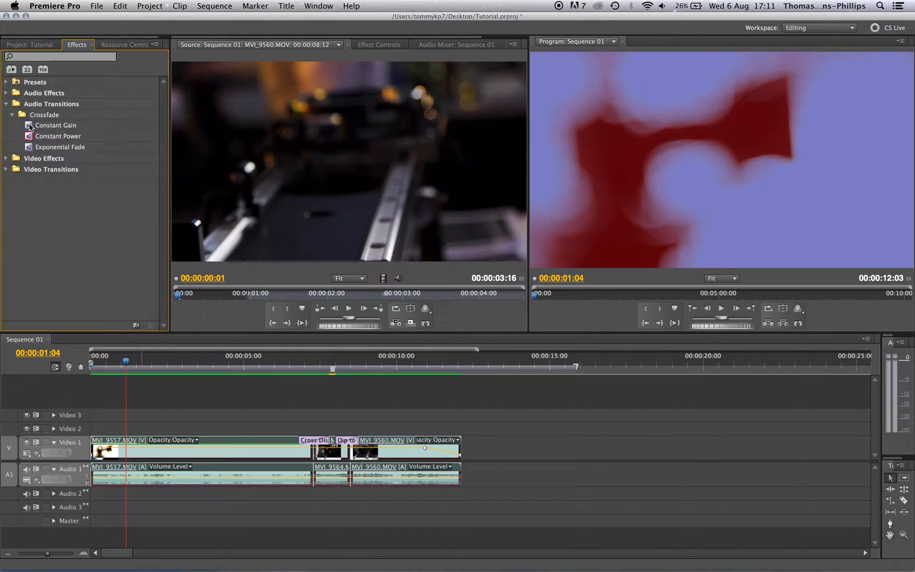
{"action": "left_click_drag", "start_coordinate": [29, 127], "coordinate": [316, 478]}
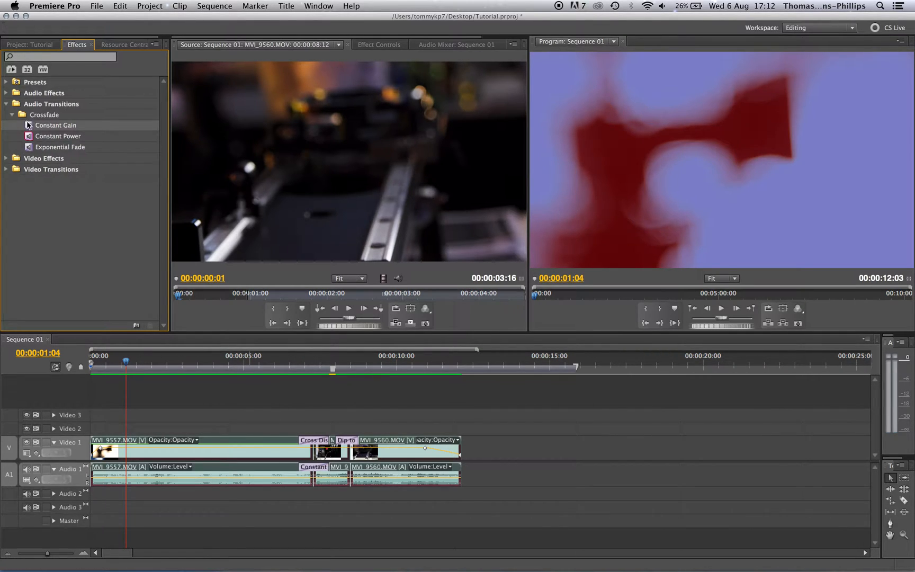
{"action": "left_click_drag", "start_coordinate": [170, 256], "coordinate": [348, 479]}
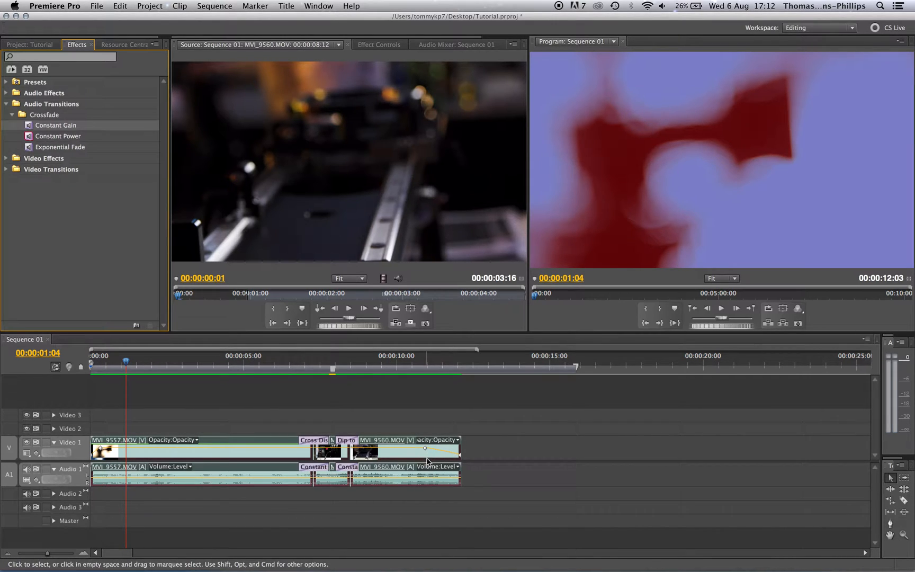
- Add Constant Gain to the audio at the start of MVI_9557.MOV and the end of MVI_9560.MOV, and play the opening
{"action": "left_click_drag", "start_coordinate": [53, 125], "coordinate": [104, 472]}
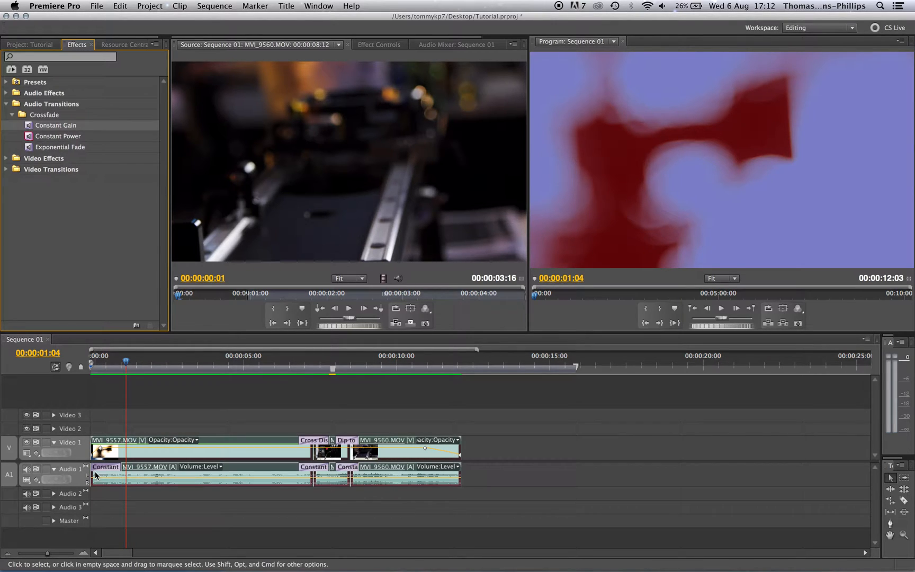
{"action": "left_click_drag", "start_coordinate": [30, 128], "coordinate": [455, 476]}
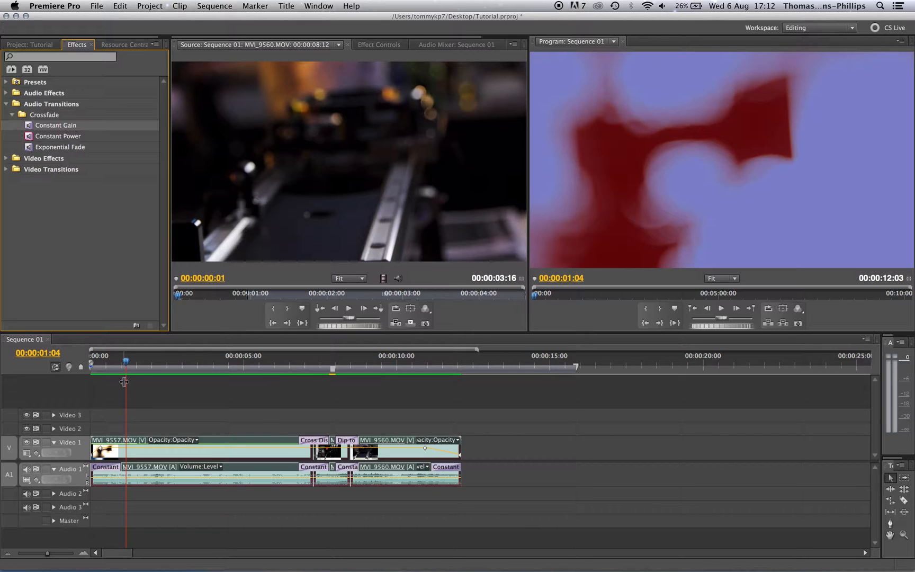
{"action": "left_click_drag", "start_coordinate": [114, 362], "coordinate": [67, 361]}
{"action": "key", "text": "space"}
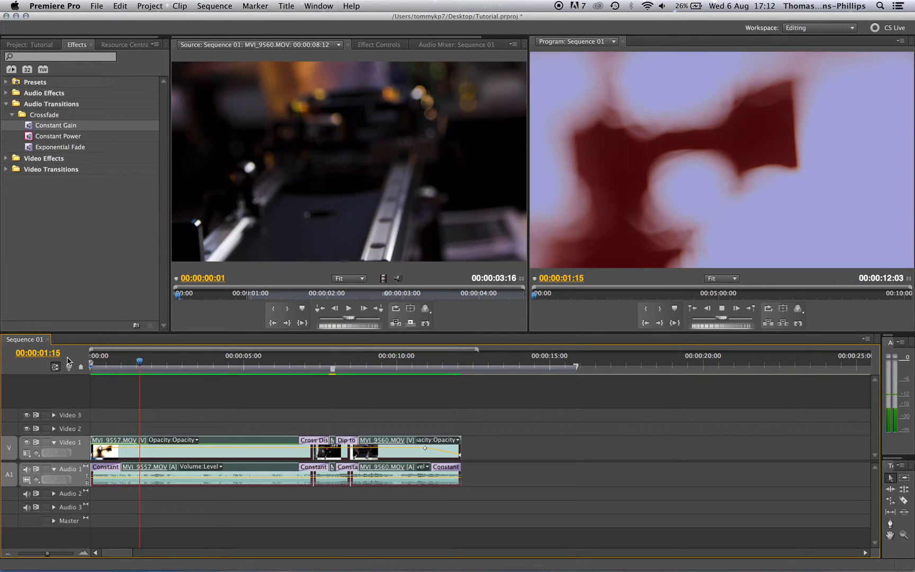
{"action": "key", "text": "space"}
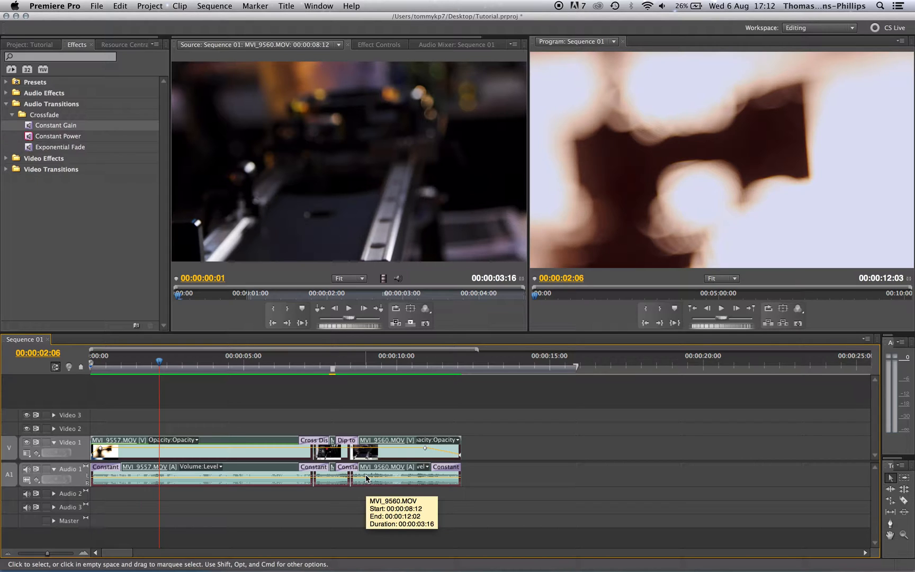
- Add five volume keyframes along the first half of the MVI_9557.MOV audio clip
{"action": "left_click", "coordinate": [142, 479], "text": "super"}
{"action": "left_click", "coordinate": [164, 478], "text": "super"}
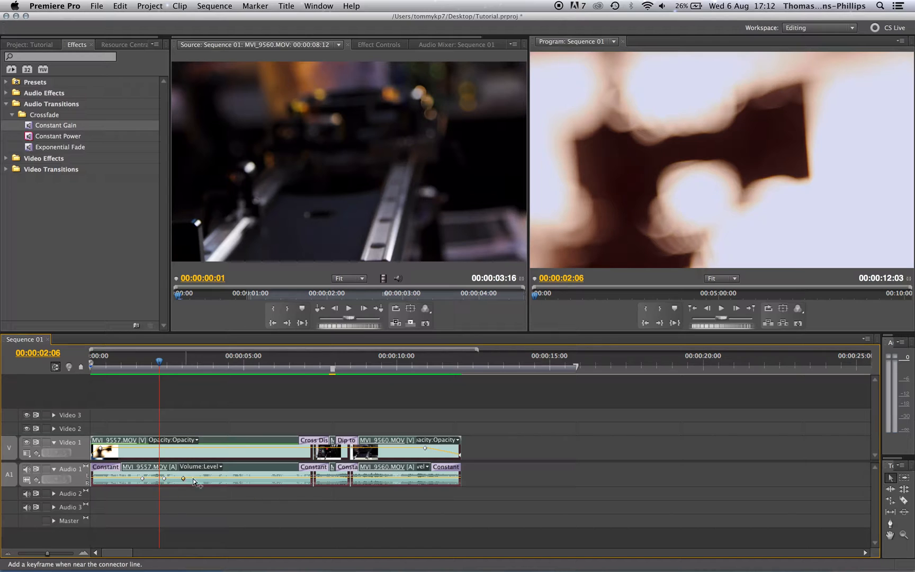
{"action": "left_click", "coordinate": [229, 478], "text": "super"}
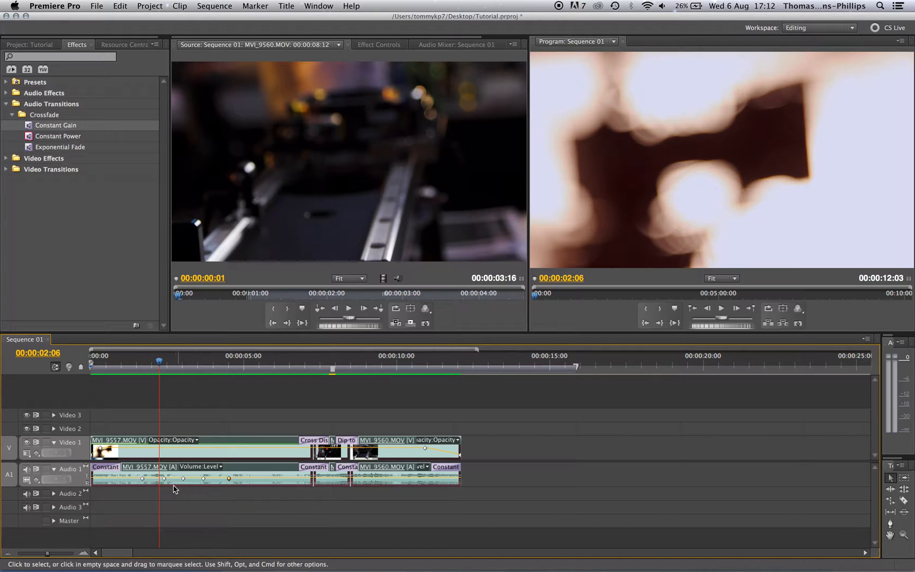
- Raise the volume segment between the second and third keyframes of the MVI_9557.MOV audio to about 5.67 dB
{"action": "left_click_drag", "start_coordinate": [166, 479], "coordinate": [166, 474]}
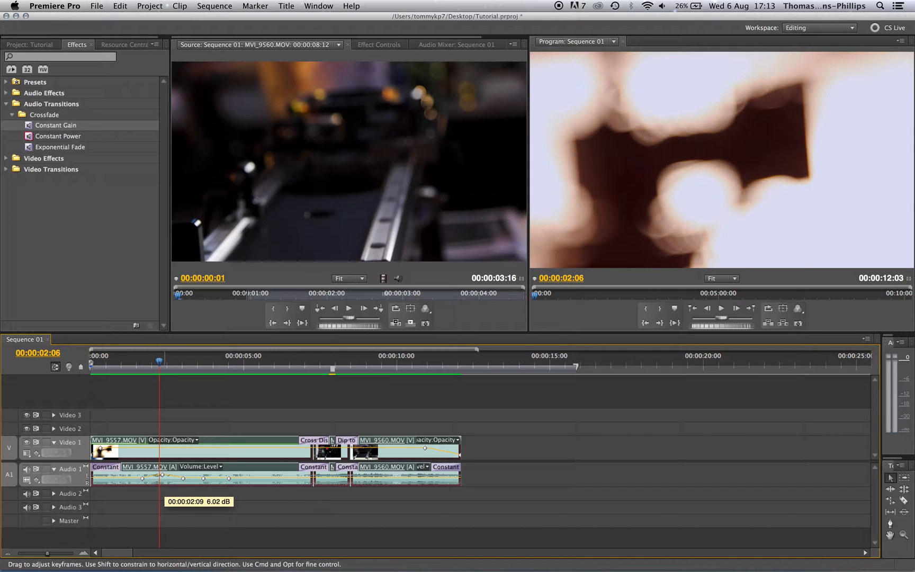
{"action": "left_click_drag", "start_coordinate": [163, 482], "coordinate": [162, 478]}
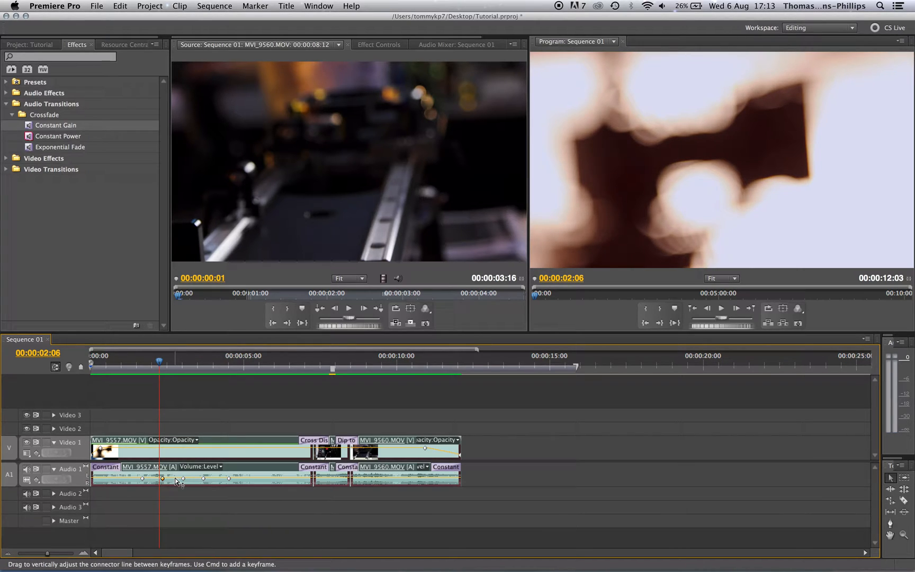
{"action": "left_click_drag", "start_coordinate": [176, 481], "coordinate": [176, 480]}
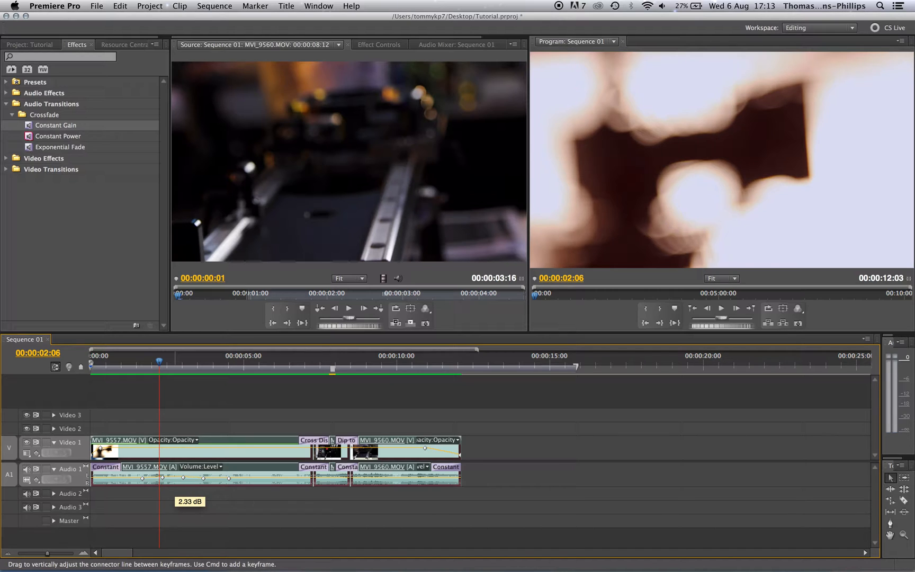
{"action": "left_click_drag", "start_coordinate": [176, 475], "coordinate": [176, 475]}
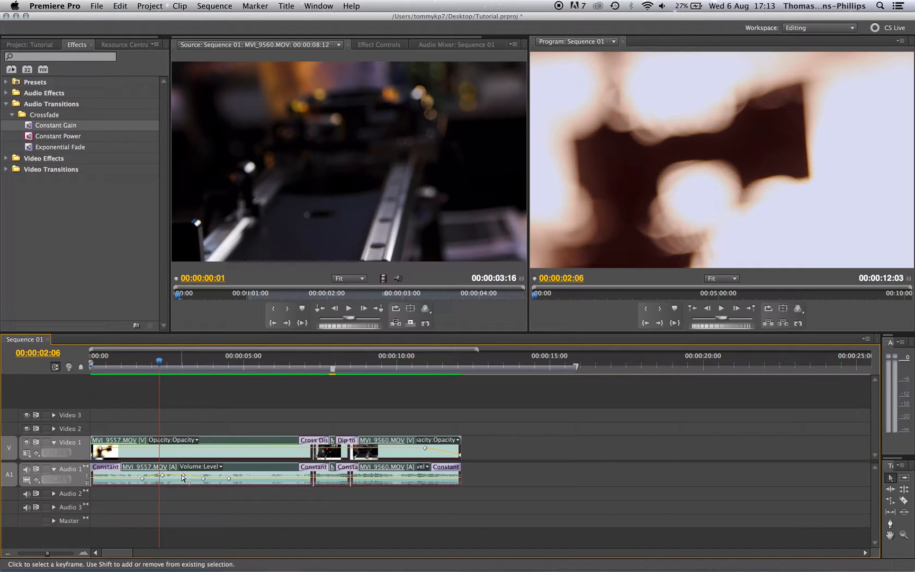
{"action": "mouse_move", "coordinate": [182, 476]}
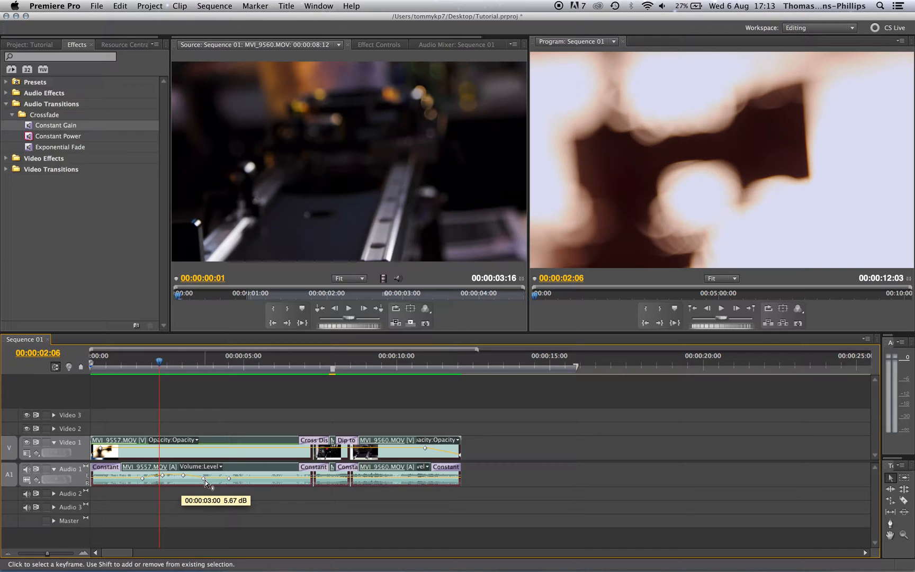
- Play the keyframed part of MVI_9557.MOV twice to hear the volume change, raising the system volume in between
{"action": "left_click", "coordinate": [131, 364]}
{"action": "key", "text": "space"}
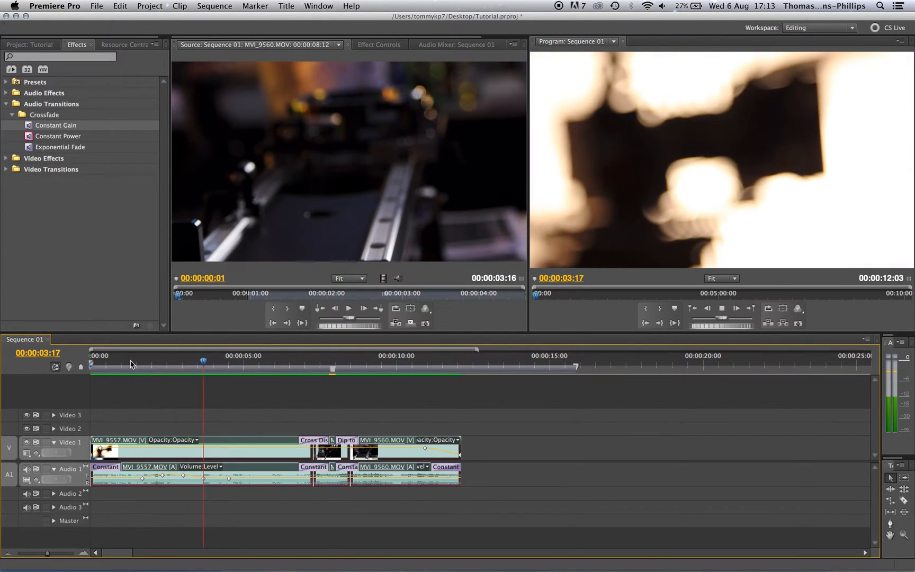
{"action": "key", "text": "space"}
{"action": "key", "text": "XF86AudioRaiseVolume"}
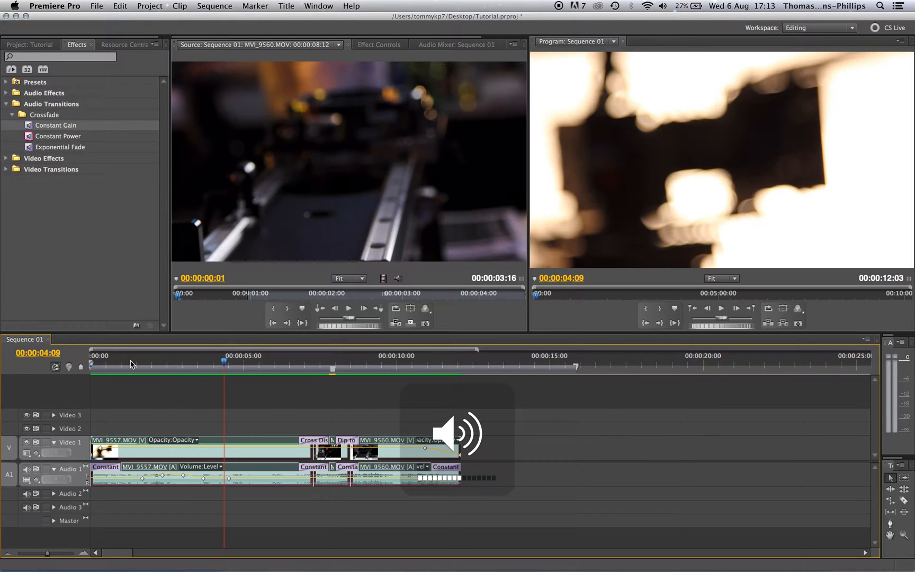
{"action": "left_click", "coordinate": [133, 363]}
{"action": "key", "text": "space"}
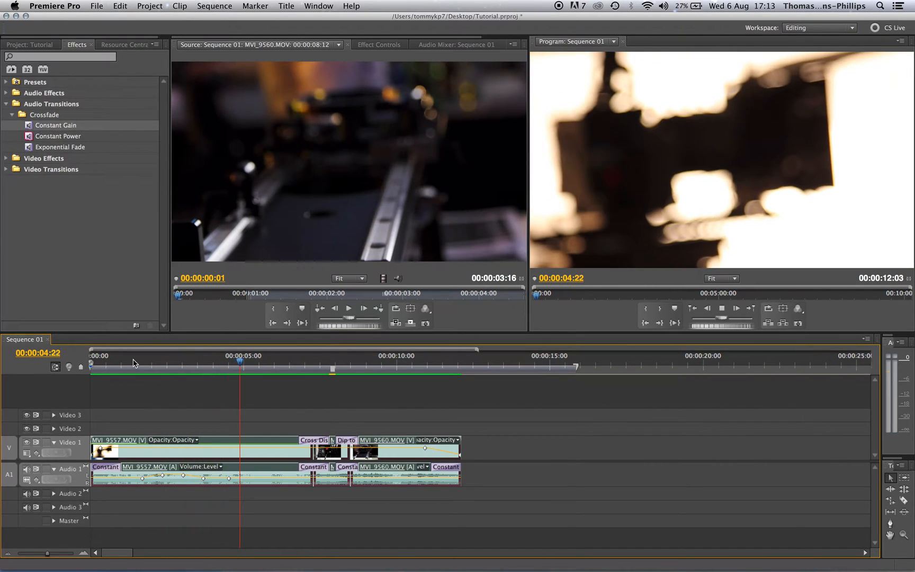
- Lower the volume keyframes before and after the raised segment of the MVI_9557.MOV audio and return the playhead to 00:00:00:24
{"action": "left_click_drag", "start_coordinate": [142, 478], "coordinate": [143, 488]}
{"action": "left_click_drag", "start_coordinate": [203, 478], "coordinate": [204, 482]}
{"action": "mouse_move", "coordinate": [231, 481]}
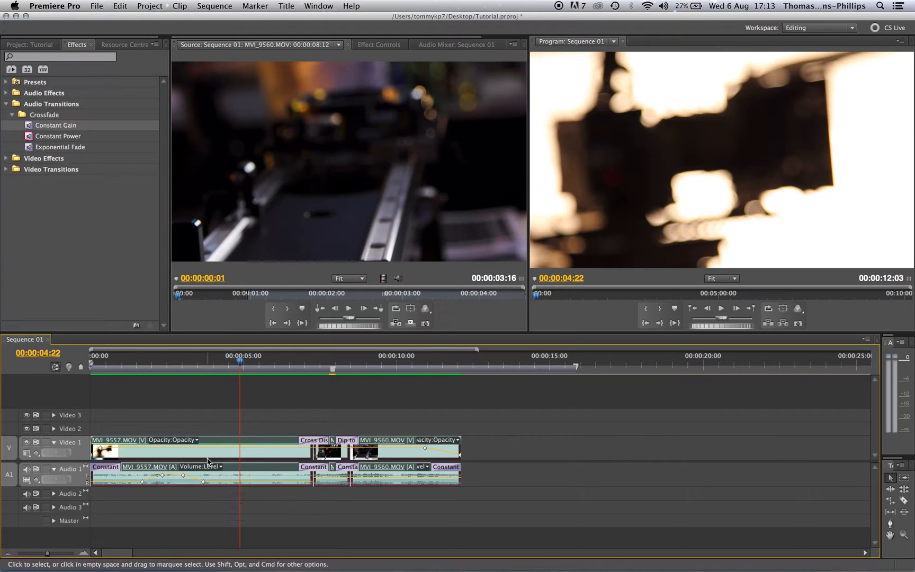
{"action": "left_click", "coordinate": [121, 364]}
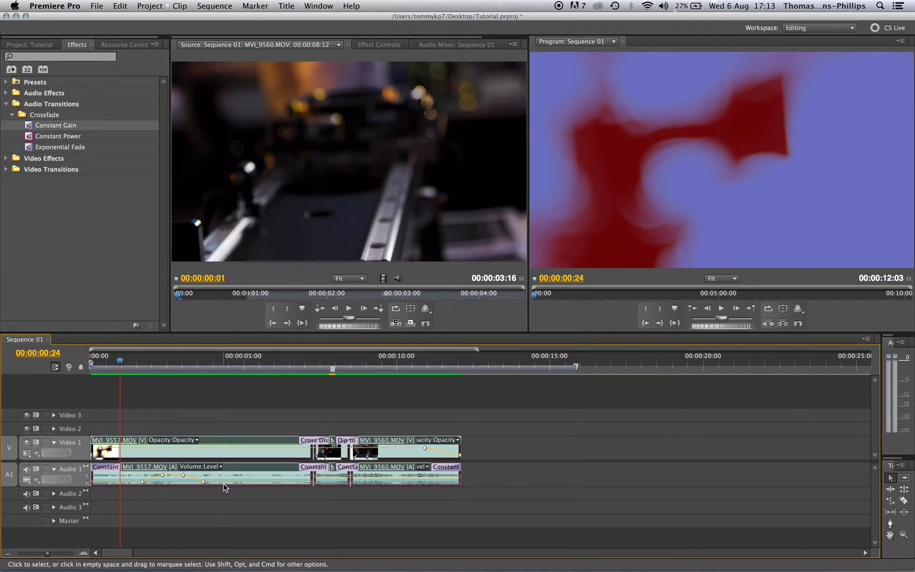
- Play MVI_9557.MOV from 00:00:00:24 through its volume keyframes to hear the lowered sections around the raised one
{"action": "key", "text": "space"}
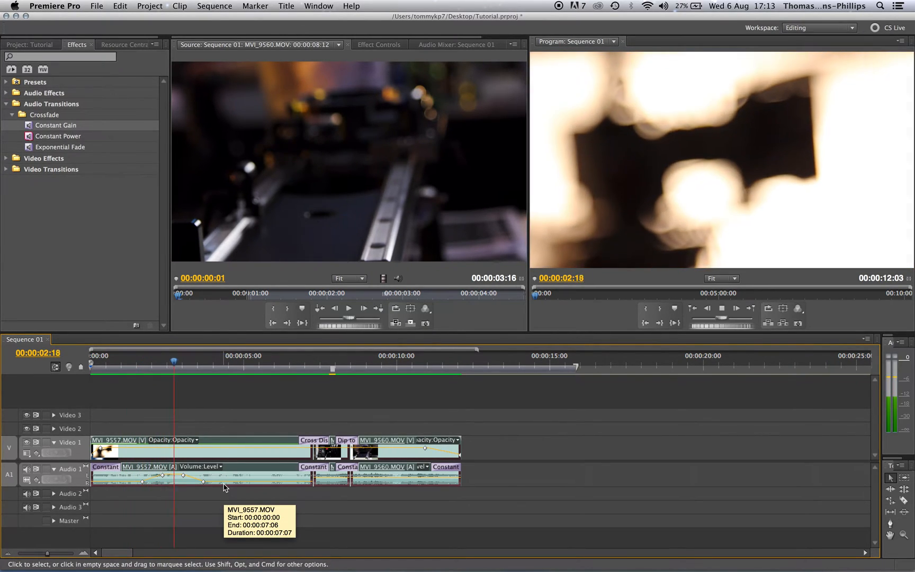
{"action": "key", "text": "space"}
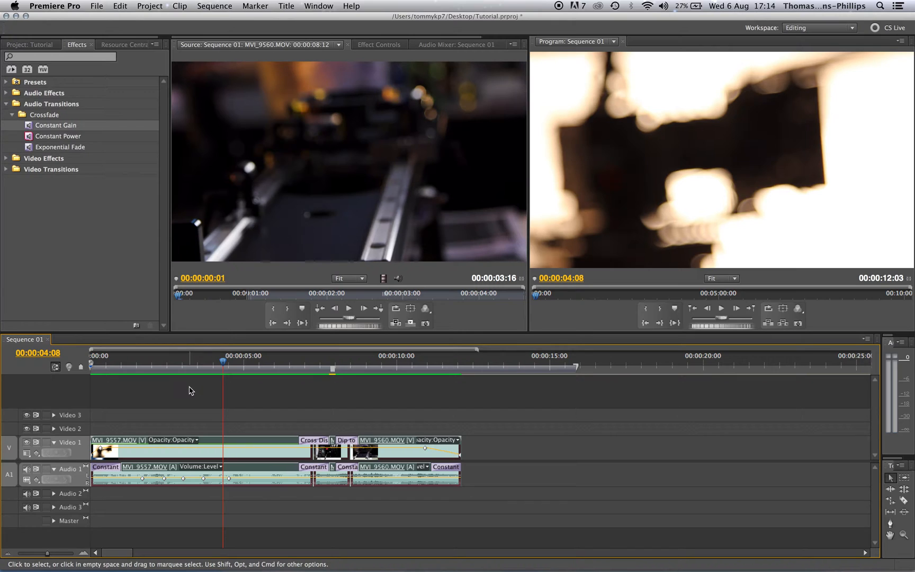
- Find Reverb among the audio effects and apply it to the MVI_9560.MOV audio clip
{"action": "left_click", "coordinate": [12, 115]}
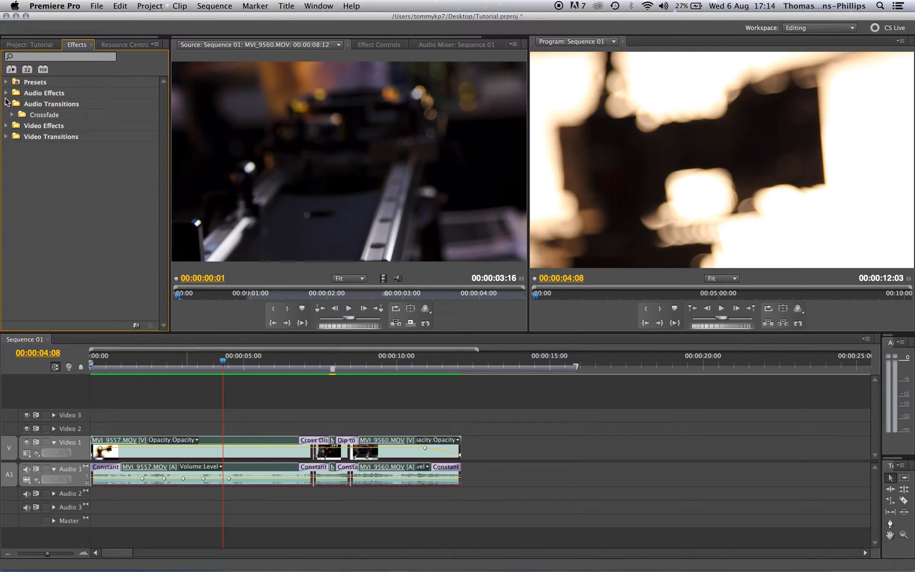
{"action": "left_click", "coordinate": [6, 104]}
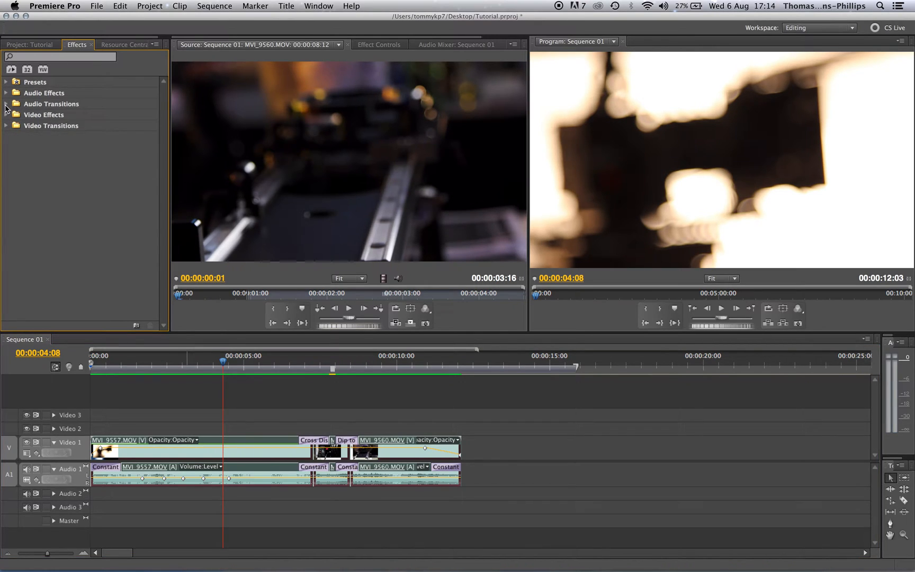
{"action": "left_click", "coordinate": [6, 94]}
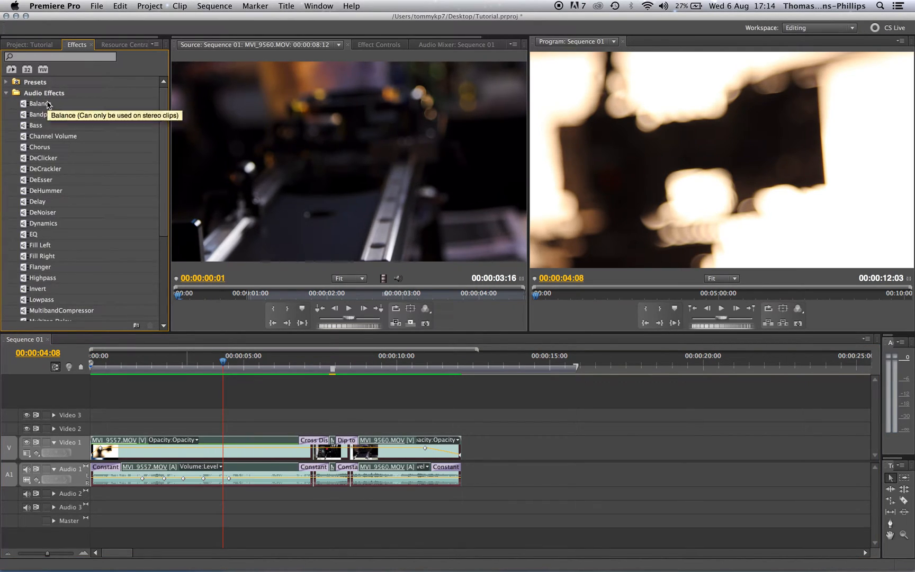
{"action": "scroll", "coordinate": [47, 105], "scroll_direction": "down", "scroll_amount": 6}
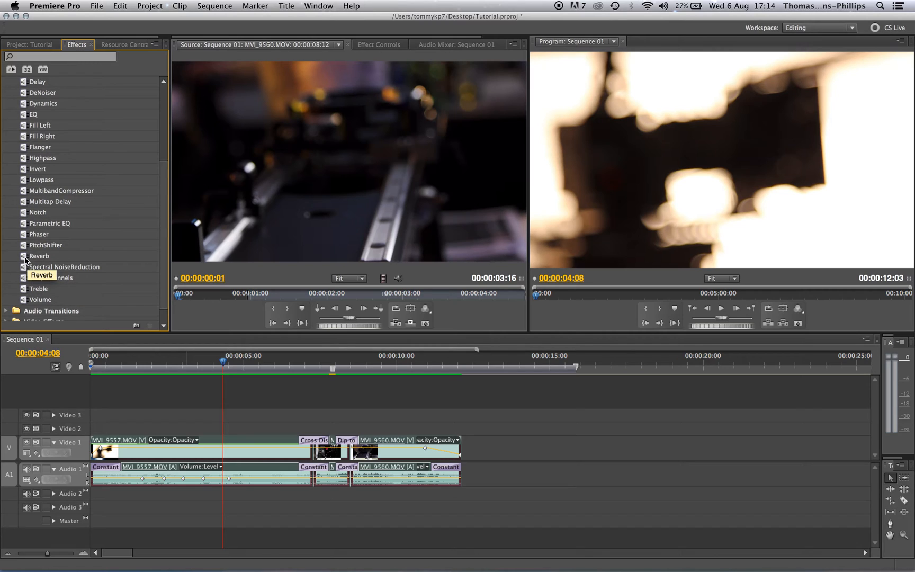
{"action": "left_click_drag", "start_coordinate": [25, 259], "coordinate": [399, 473]}
{"action": "double_click", "coordinate": [436, 478]}
{"action": "left_click_drag", "start_coordinate": [24, 259], "coordinate": [403, 478]}
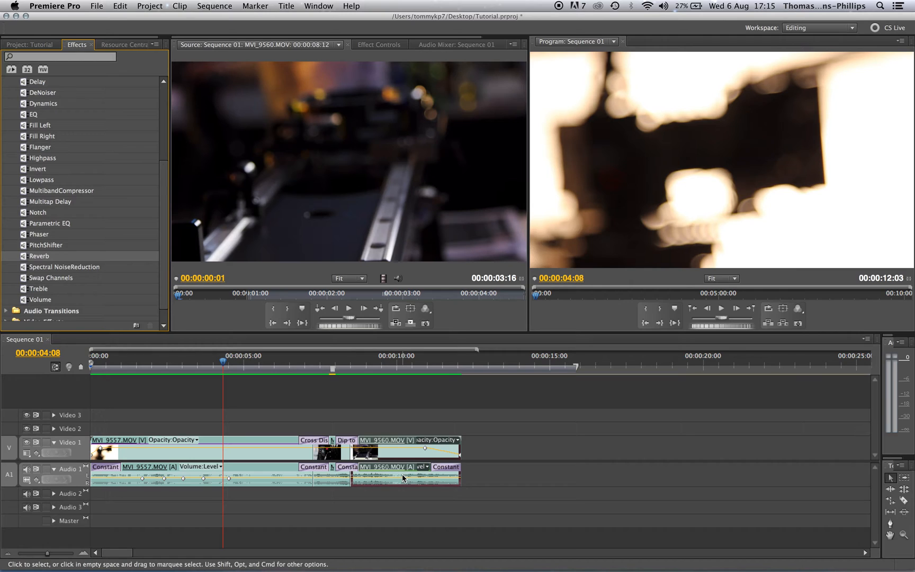
- Move the playhead to 00:00:08:16 and examine the Reverb effect's custom setup on MVI_9560.MOV in the effect controls
{"action": "left_click", "coordinate": [355, 365]}
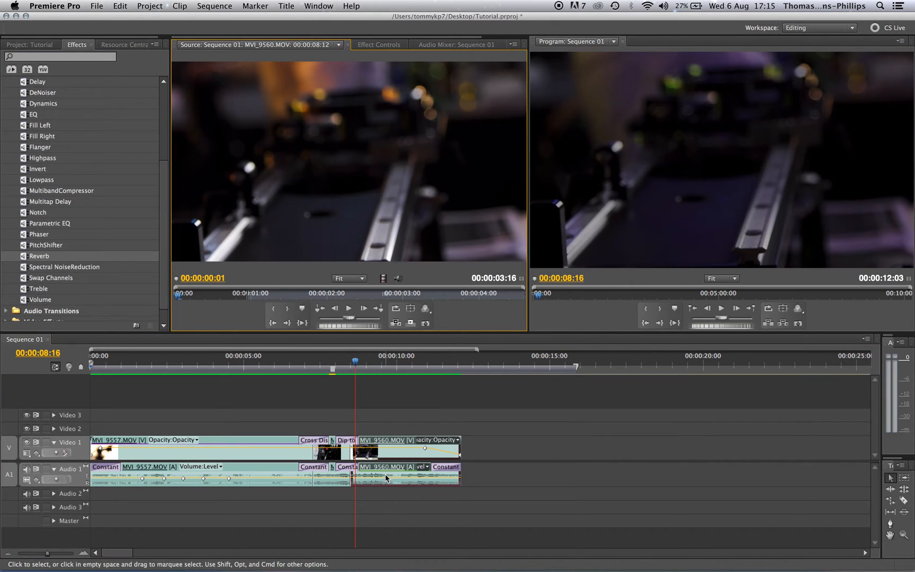
{"action": "left_click", "coordinate": [399, 46]}
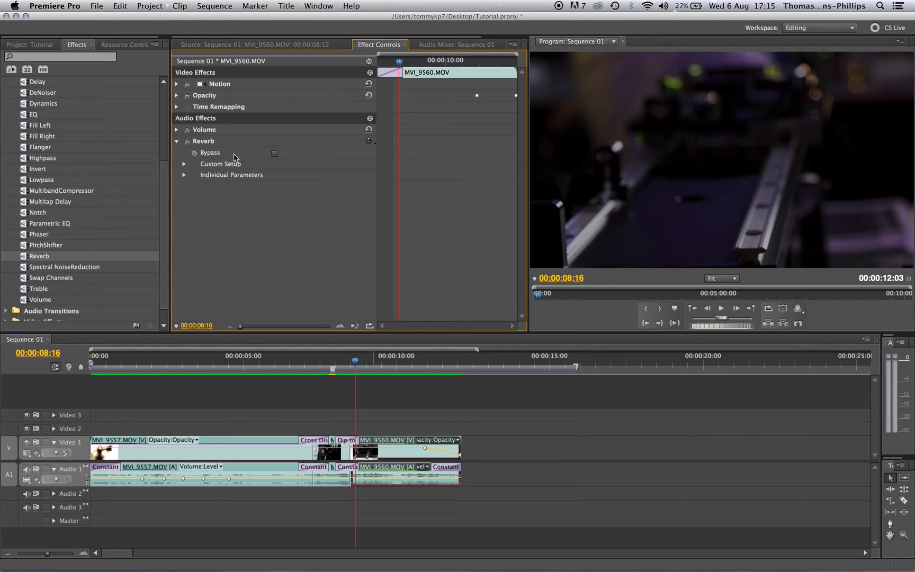
{"action": "left_click", "coordinate": [184, 164]}
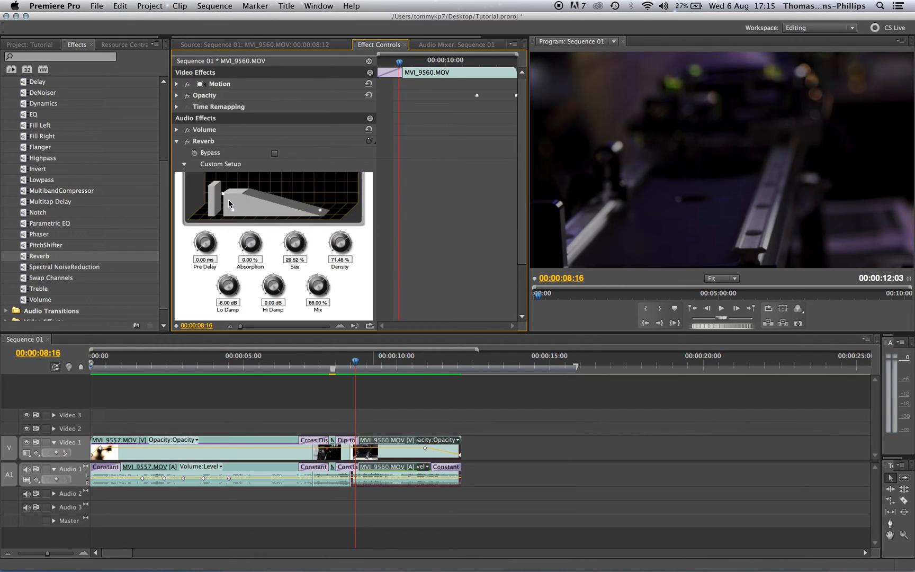
{"action": "left_click", "coordinate": [184, 164]}
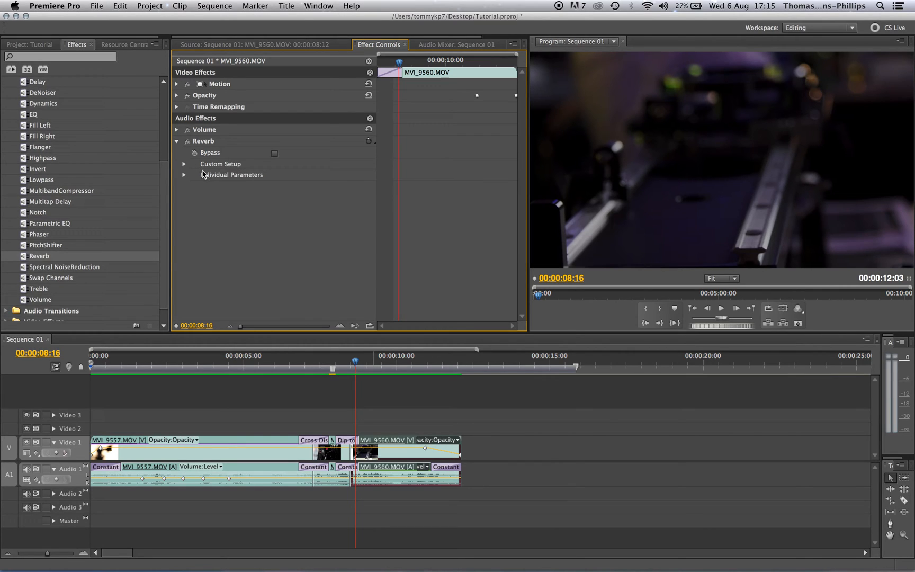
- Play MVI_9560.MOV from near its start to hear the Reverb effect, stopping at 00:00:11:01
{"action": "left_click", "coordinate": [351, 360]}
{"action": "key", "text": "space"}
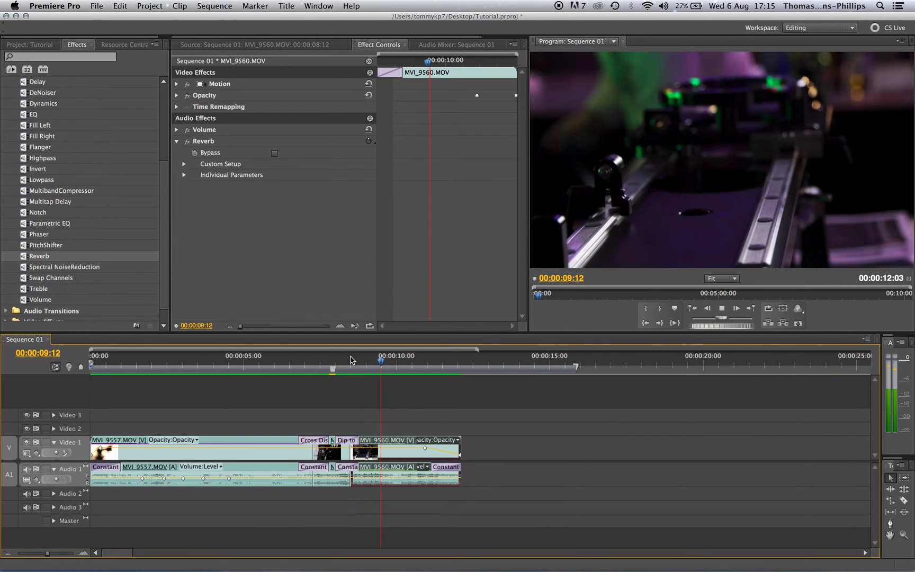
{"action": "key", "text": "space"}
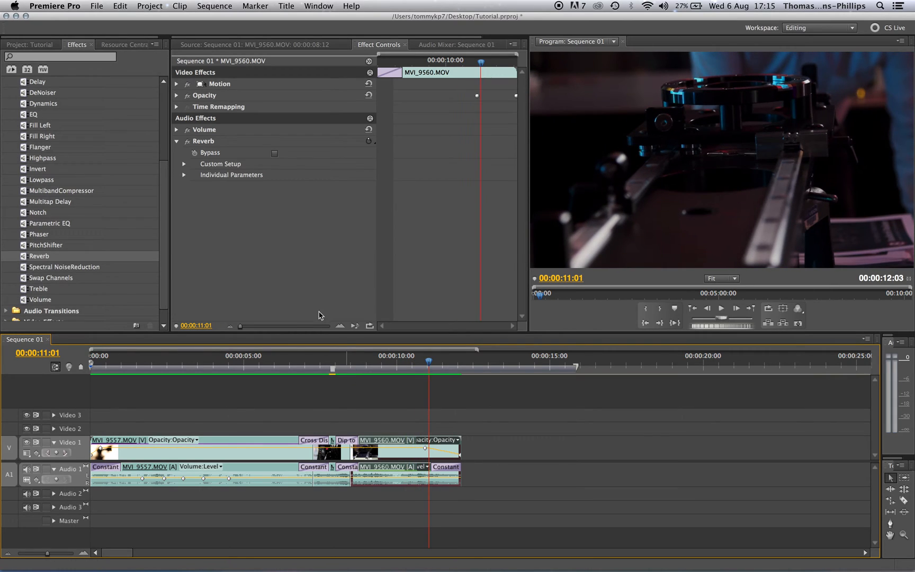
- Play part of MVI_9560.MOV with the Reverb effect temporarily switched off to compare the sound
{"action": "left_click", "coordinate": [187, 141]}
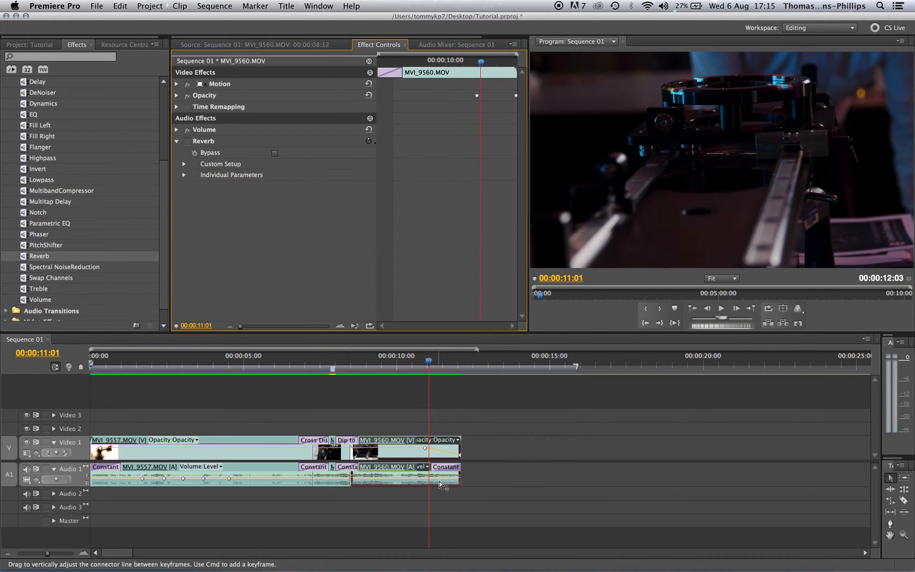
{"action": "left_click", "coordinate": [367, 363]}
{"action": "key", "text": "space"}
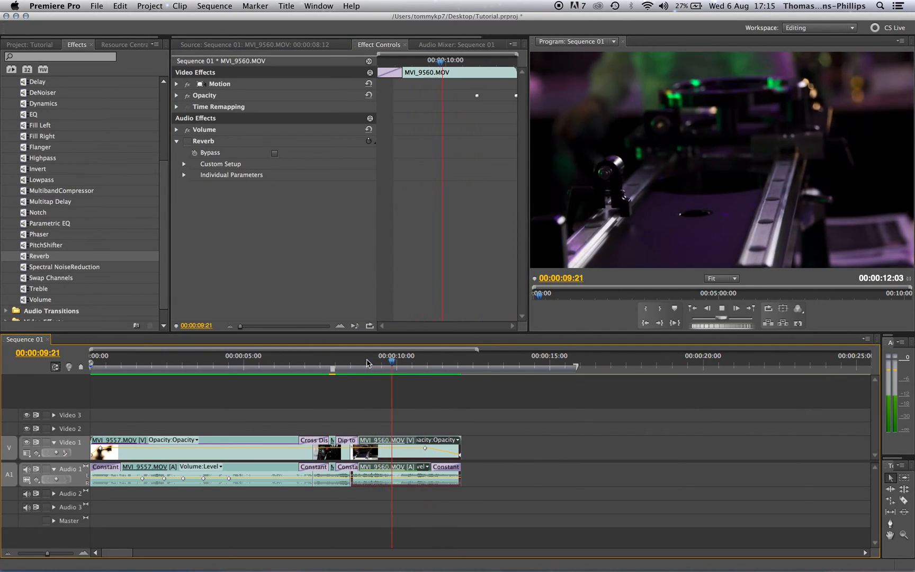
{"action": "key", "text": "space"}
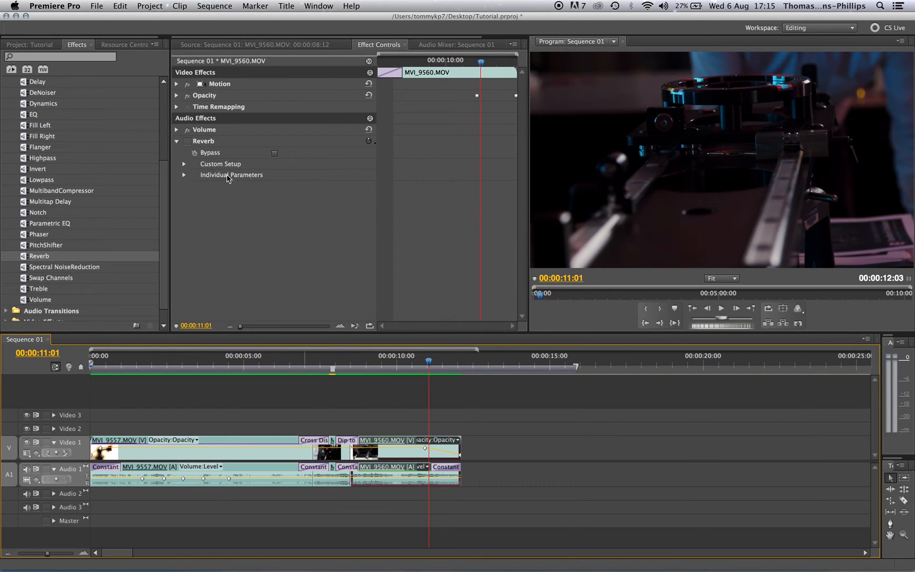
{"action": "left_click", "coordinate": [187, 141]}
- Adjust the Reverb on MVI_9560.MOV graphically to a 100 ms pre delay, about 38.28% absorption and a 95% mix
{"action": "left_click", "coordinate": [184, 175]}
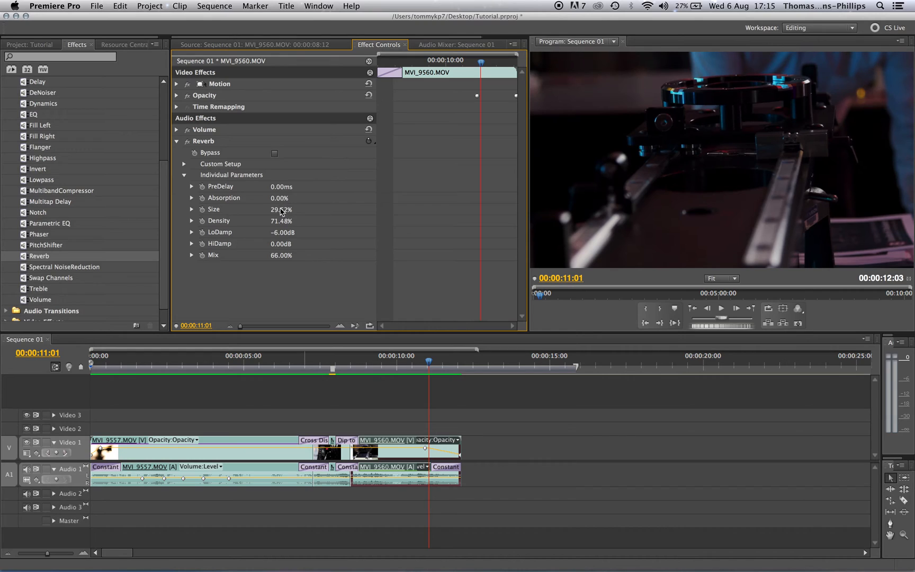
{"action": "left_click", "coordinate": [185, 164]}
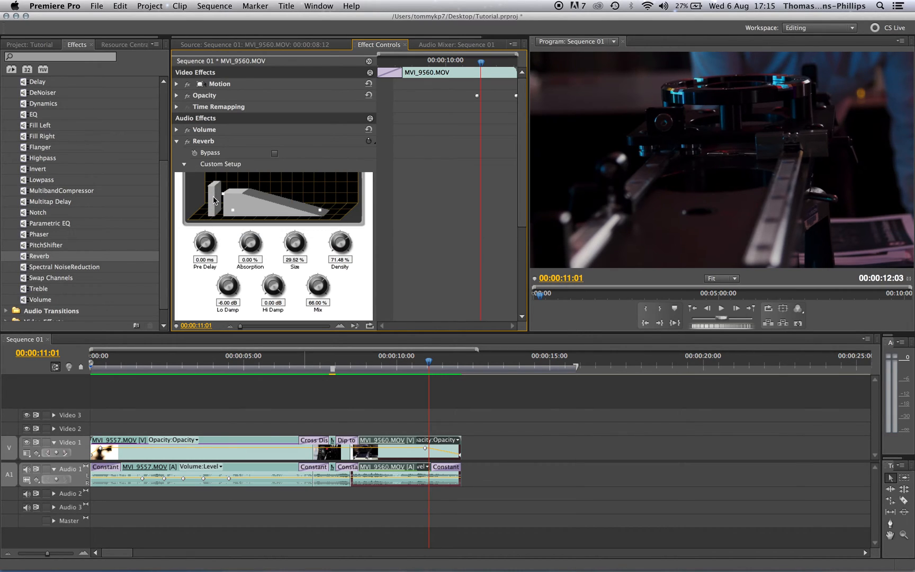
{"action": "left_click_drag", "start_coordinate": [223, 194], "coordinate": [222, 187]}
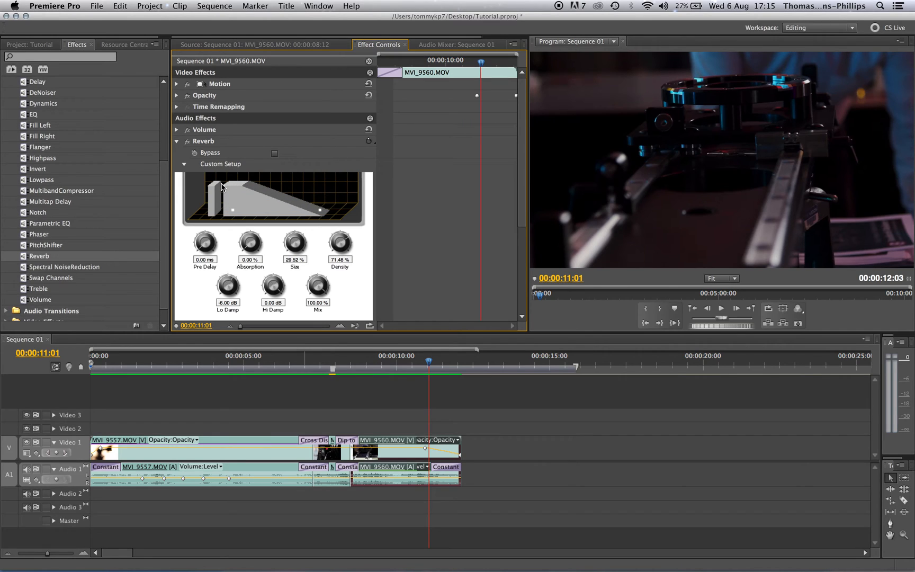
{"action": "left_click_drag", "start_coordinate": [224, 186], "coordinate": [259, 211]}
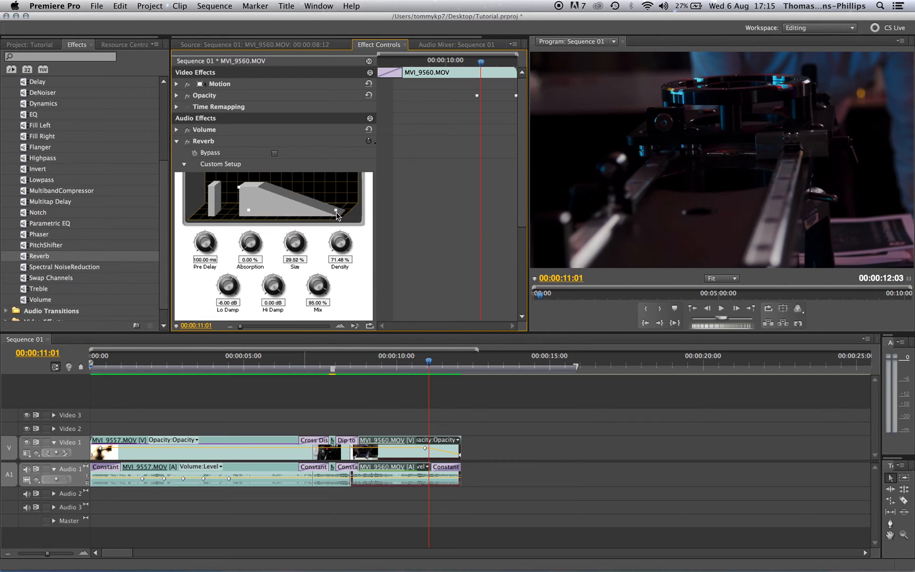
{"action": "left_click_drag", "start_coordinate": [335, 212], "coordinate": [297, 212]}
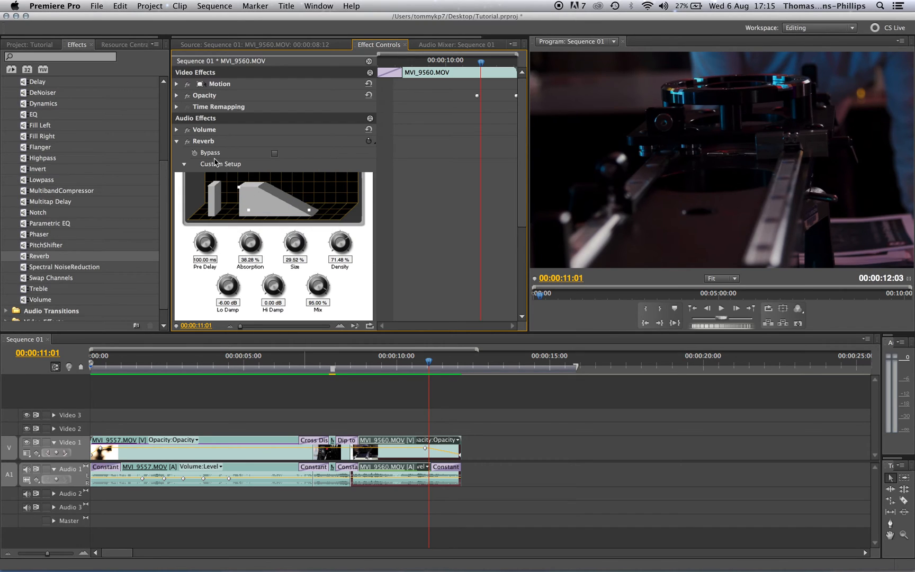
- Play MVI_9560.MOV from 00:00:08:15 to hear the adjusted Reverb
{"action": "left_click", "coordinate": [353, 367]}
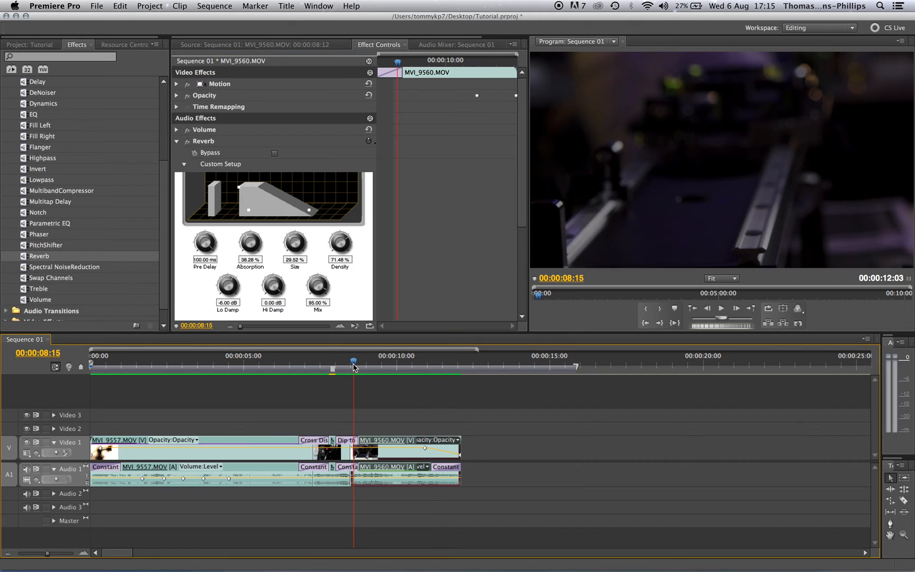
{"action": "key", "text": "space"}
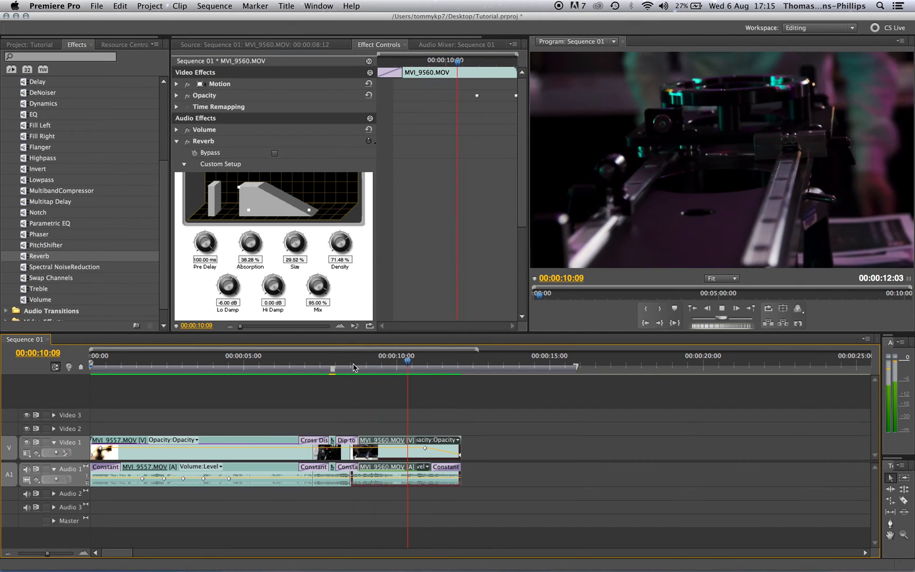
{"action": "key", "text": "space"}
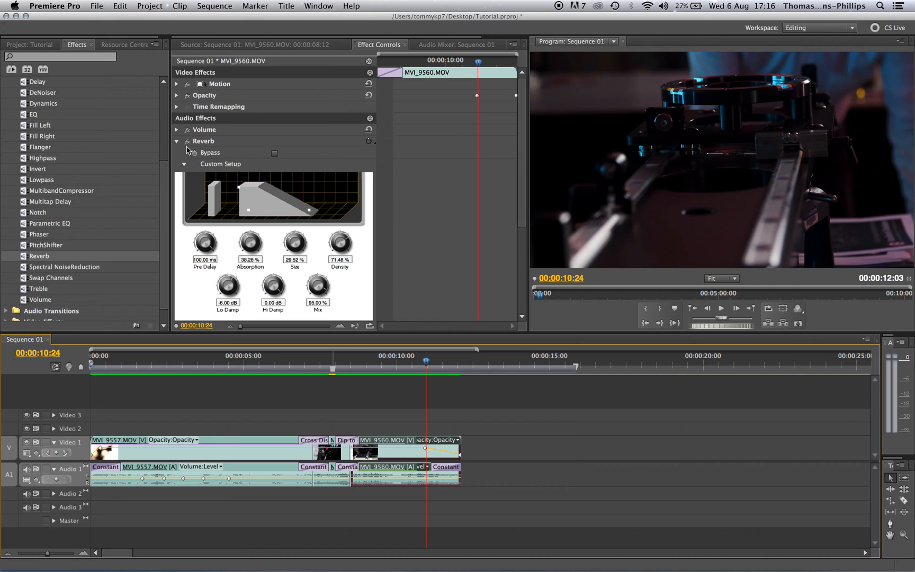
- Replay MVI_9560.MOV with both Reverb settings groups collapsed and switch the Reverb effect off
{"action": "left_click", "coordinate": [184, 165]}
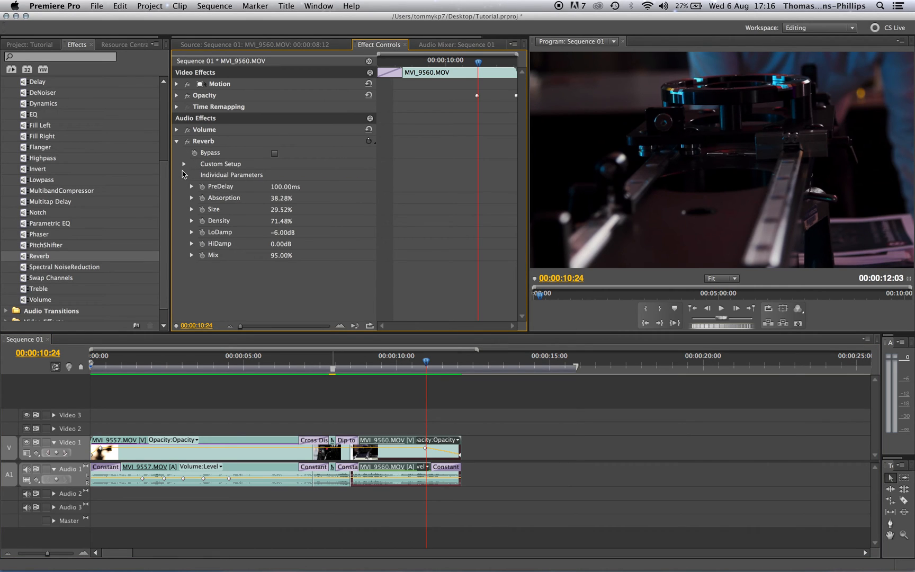
{"action": "left_click", "coordinate": [184, 175]}
{"action": "left_click", "coordinate": [363, 363]}
{"action": "key", "text": "space"}
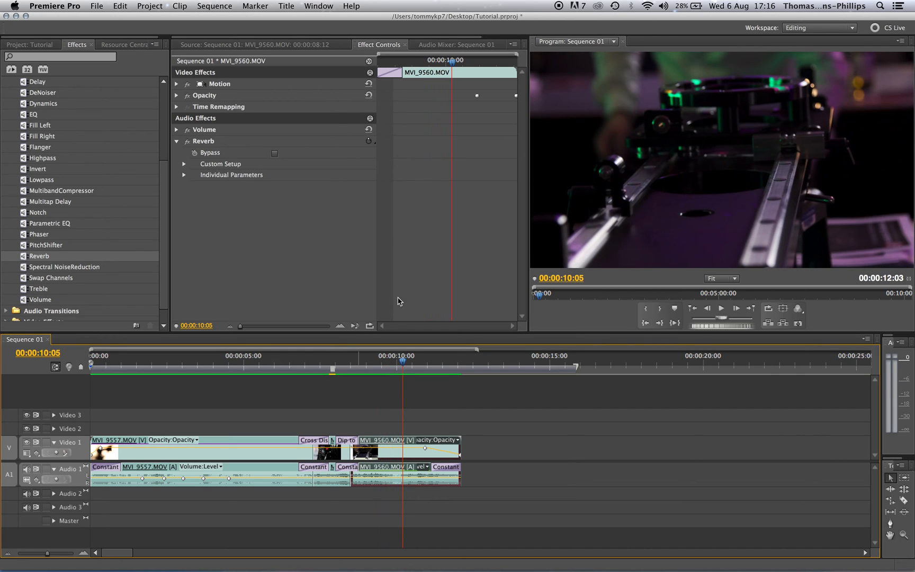
{"action": "left_click", "coordinate": [188, 142]}
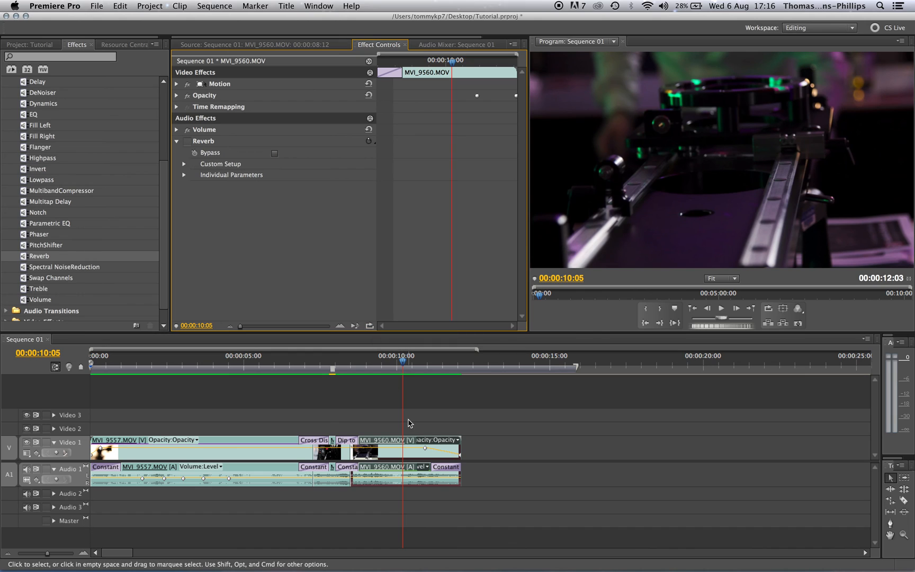
- Scrub through the transition between MVI_9557.MOV and MVI_9564.MOV, ending at 00:00:07:12
{"action": "left_click", "coordinate": [302, 361]}
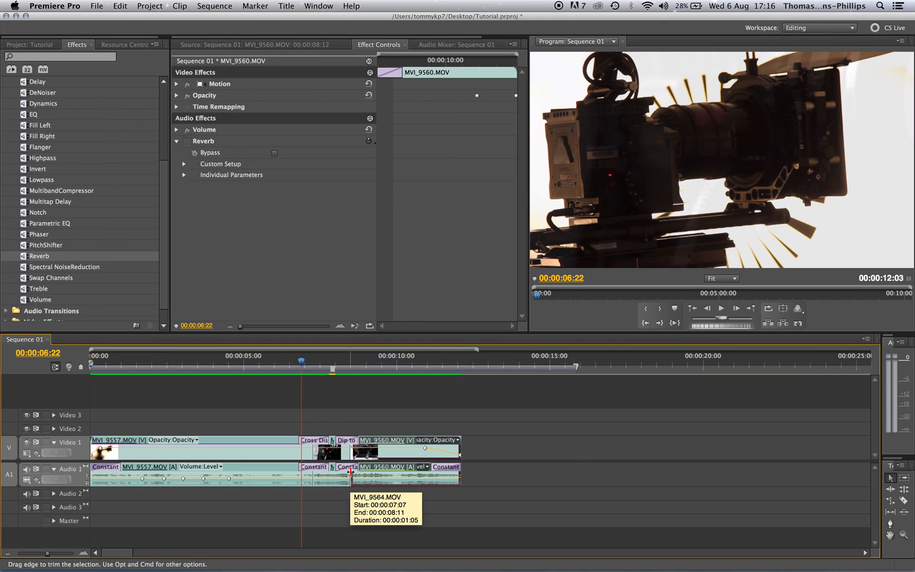
{"action": "left_click_drag", "start_coordinate": [298, 362], "coordinate": [319, 363]}
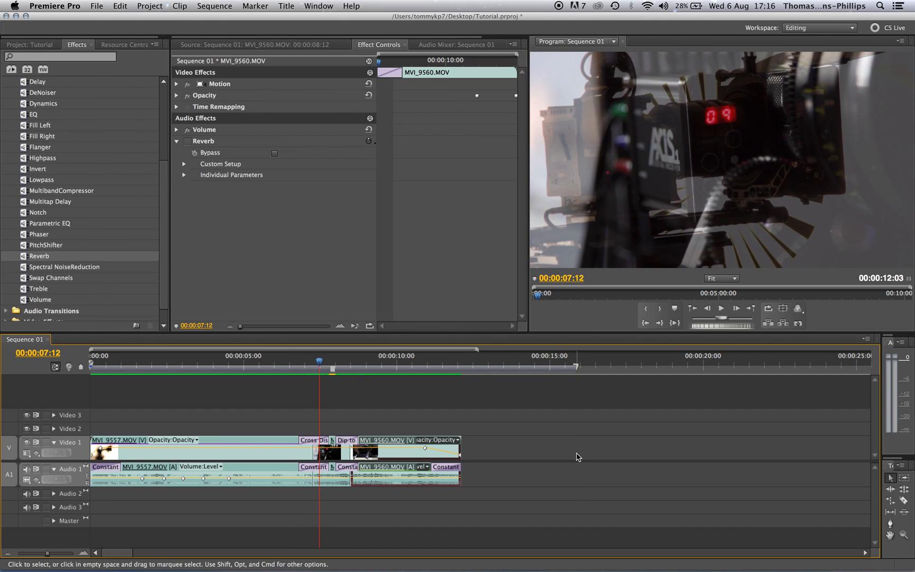